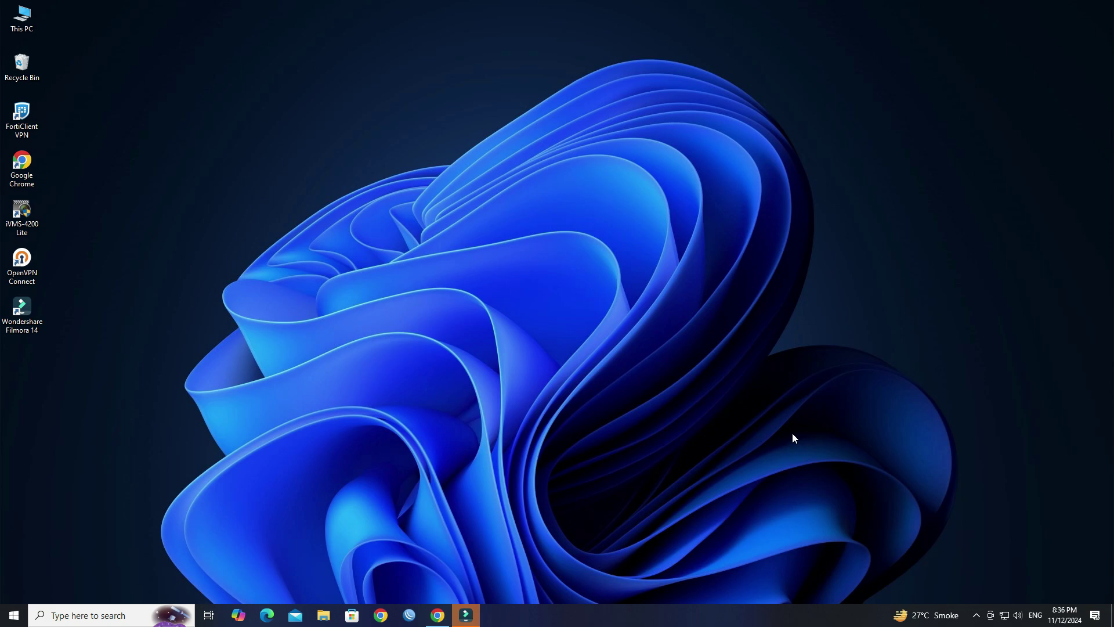
# Bring up the WinBox login window and connect to the RB2011UiAS router with the saved login.
pyautogui.click(409, 615)
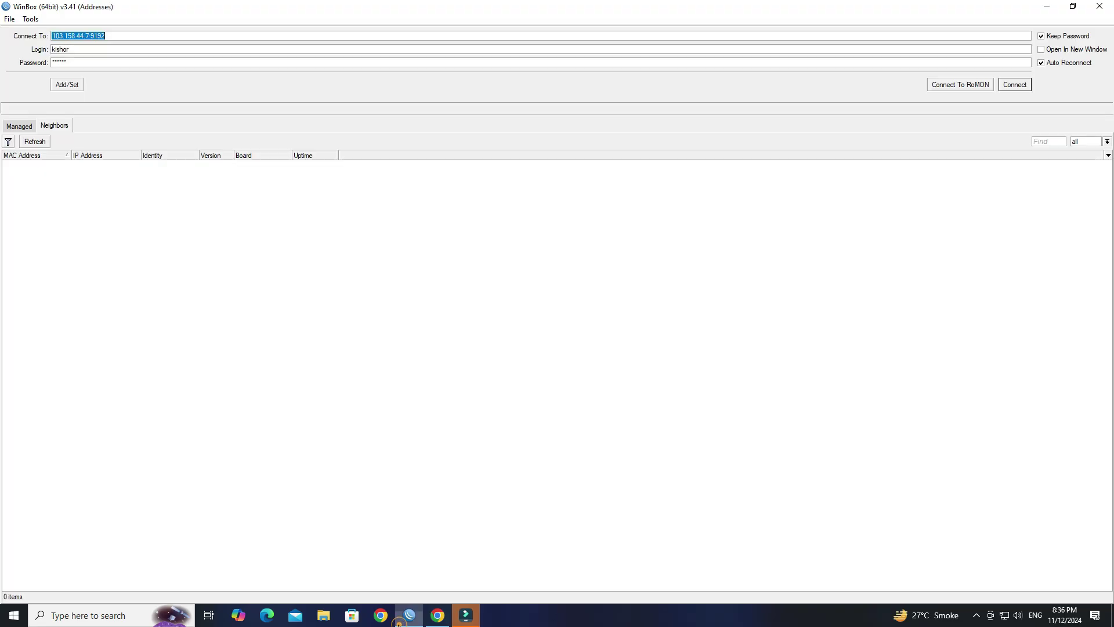
pyautogui.click(1010, 84)
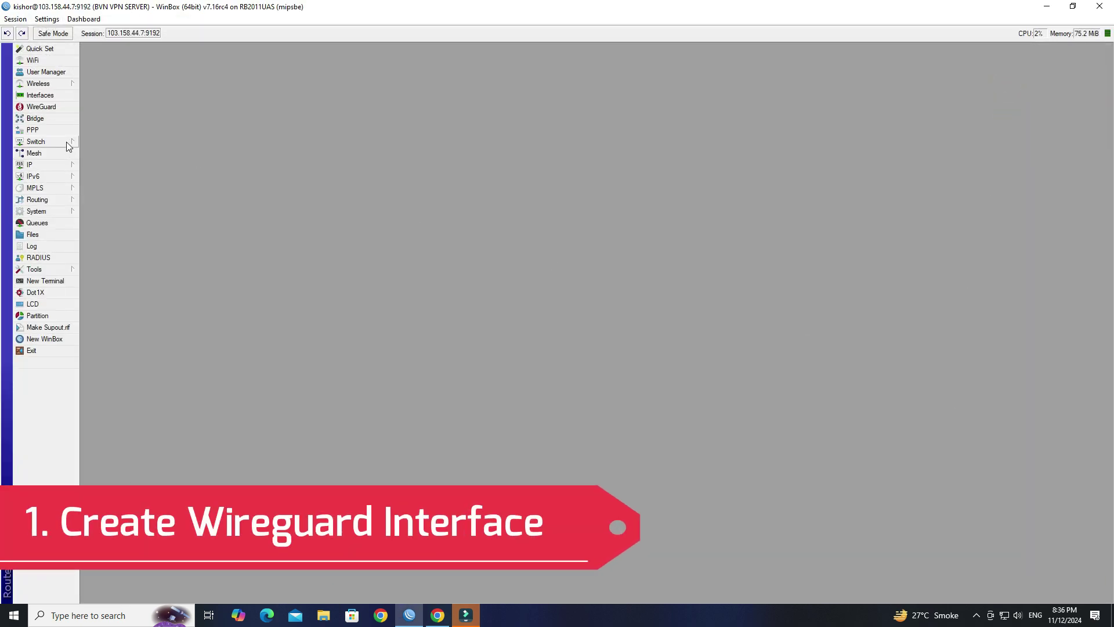
# Open the WireGuard interface list and start a new interface.
pyautogui.click(51, 107)
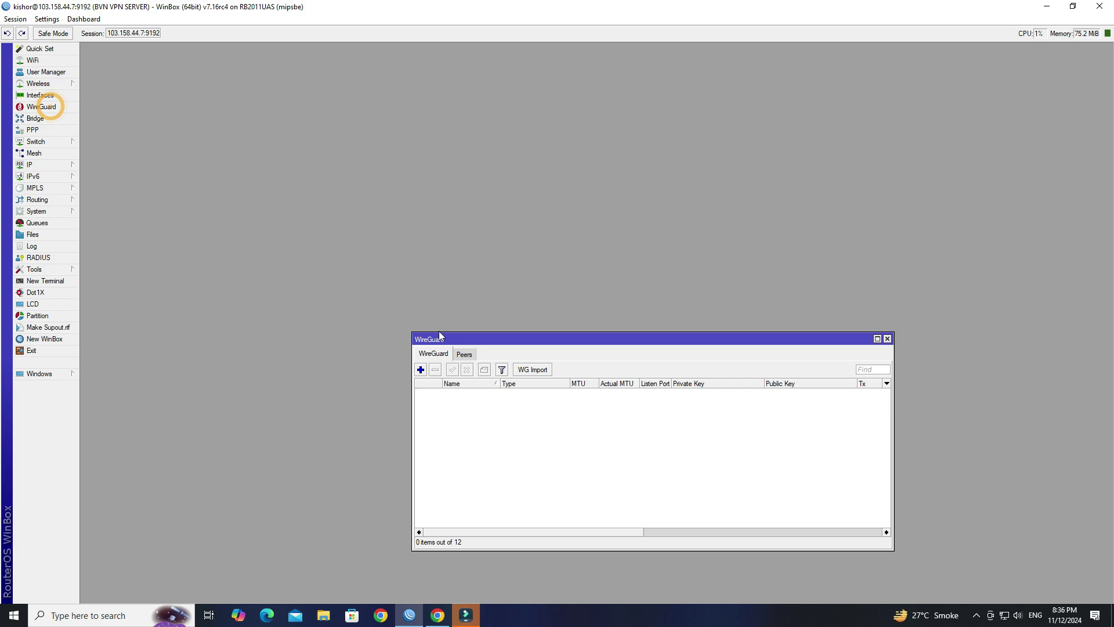
pyautogui.moveTo(479, 337); pyautogui.dragTo(365, 117)
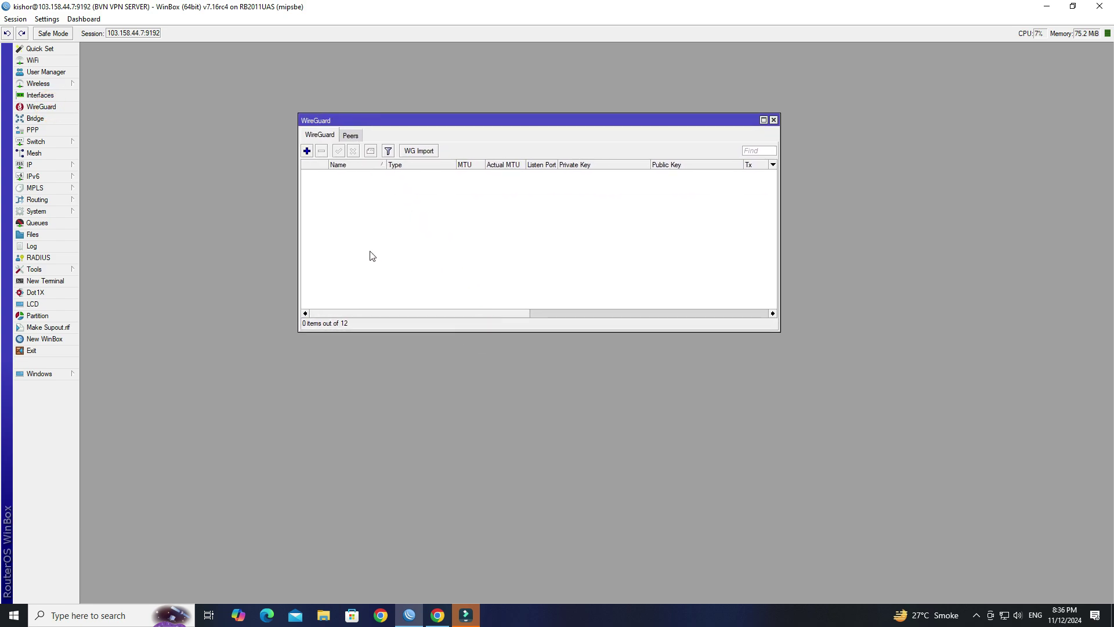
pyautogui.click(310, 153)
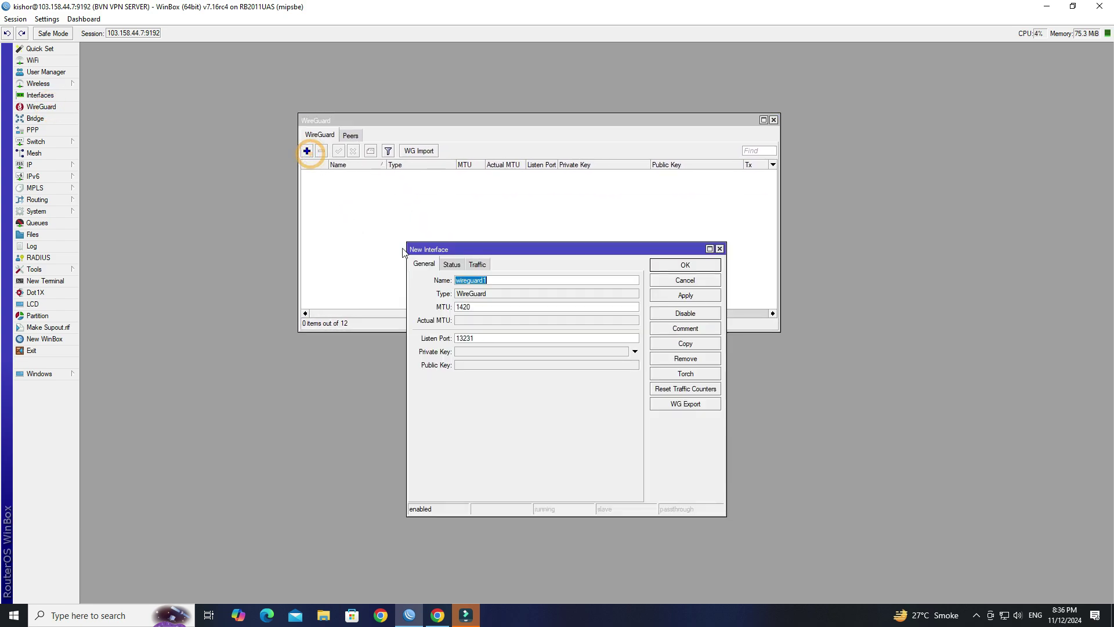
# Keep name wireguard1, MTU 1420 and listen port 13231, then apply to generate keys.
pyautogui.click(522, 279)
pyautogui.doubleClick(522, 279)
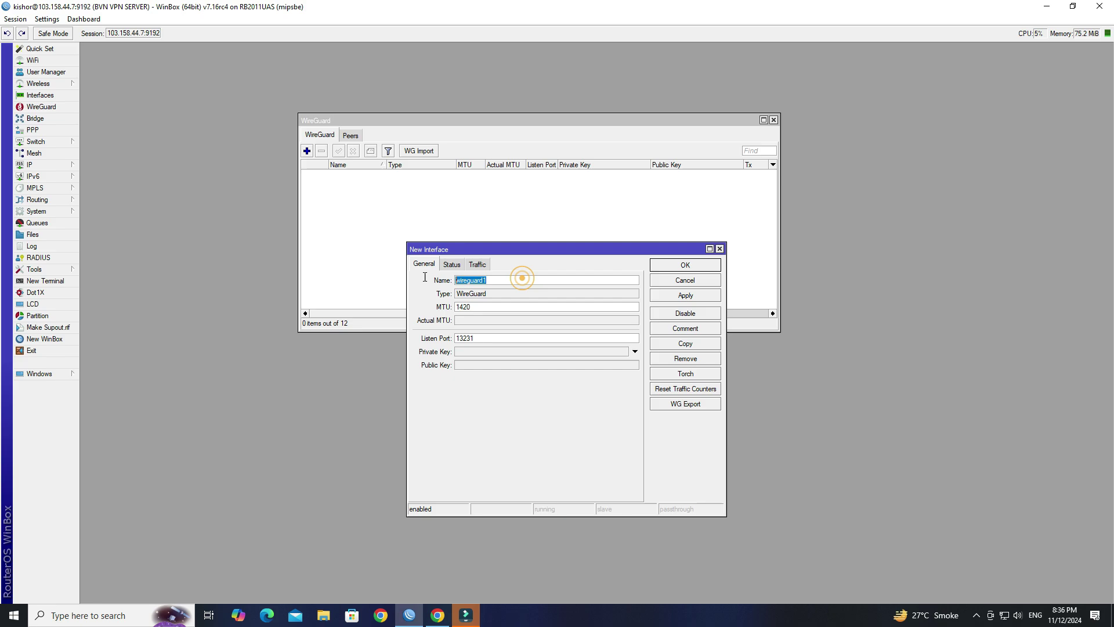
pyautogui.click(508, 280)
pyautogui.doubleClick(518, 307)
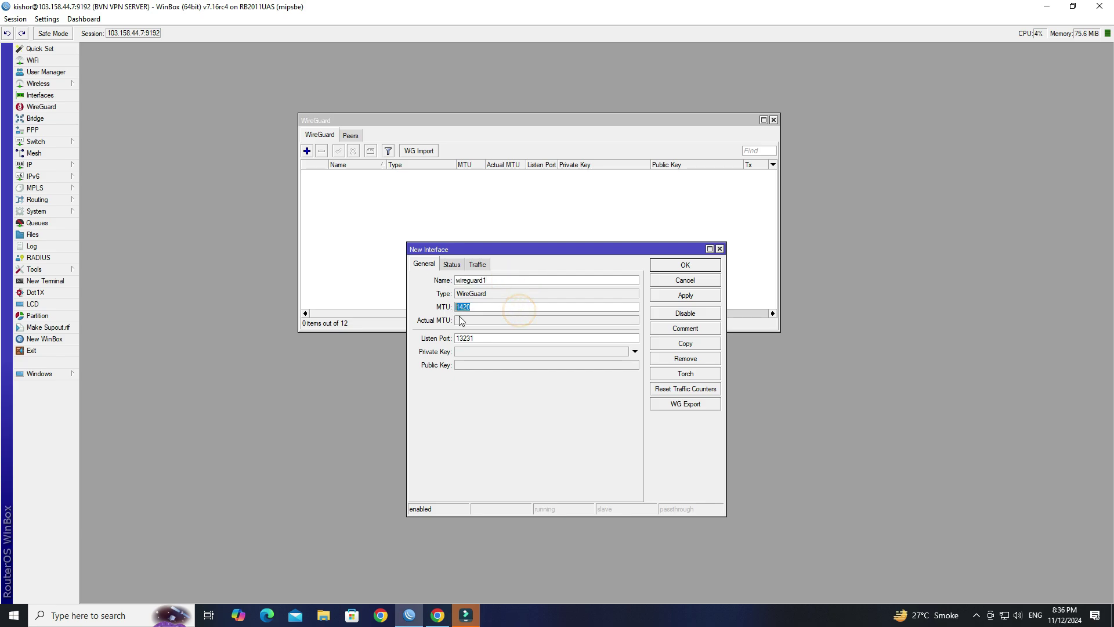
pyautogui.click(510, 307)
pyautogui.click(509, 339)
pyautogui.click(510, 341)
pyautogui.click(690, 297)
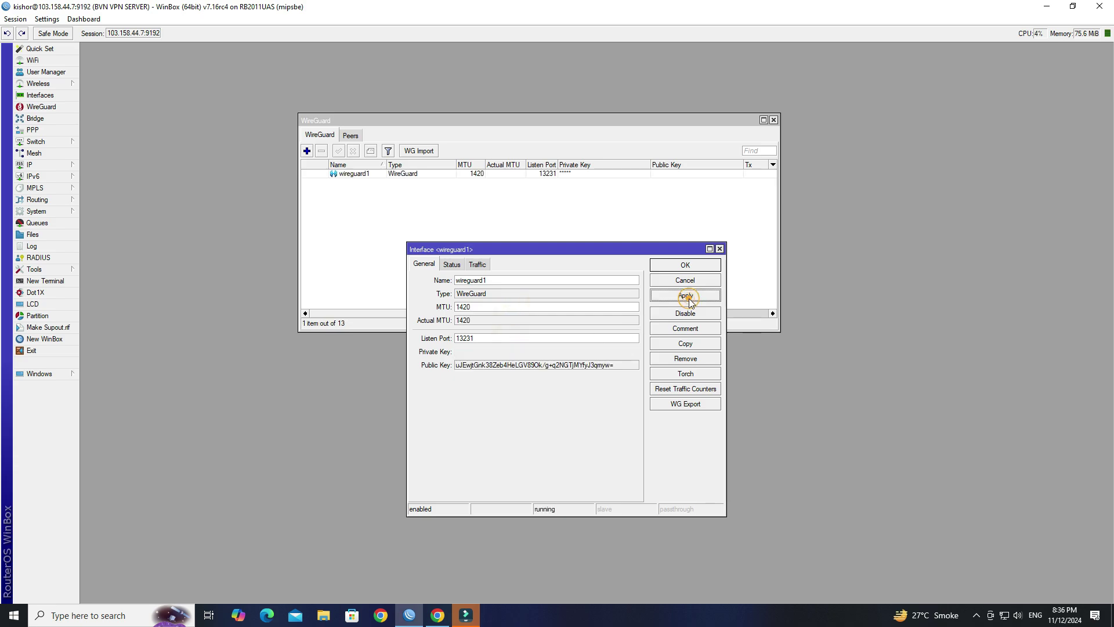
pyautogui.click(686, 266)
pyautogui.click(370, 173)
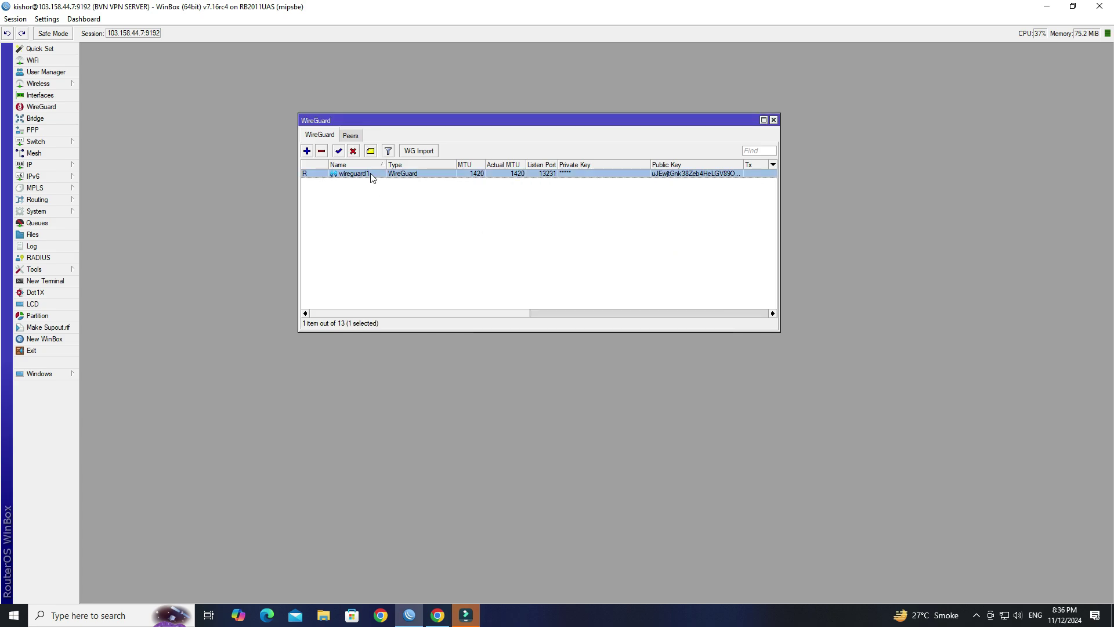
pyautogui.click(415, 284)
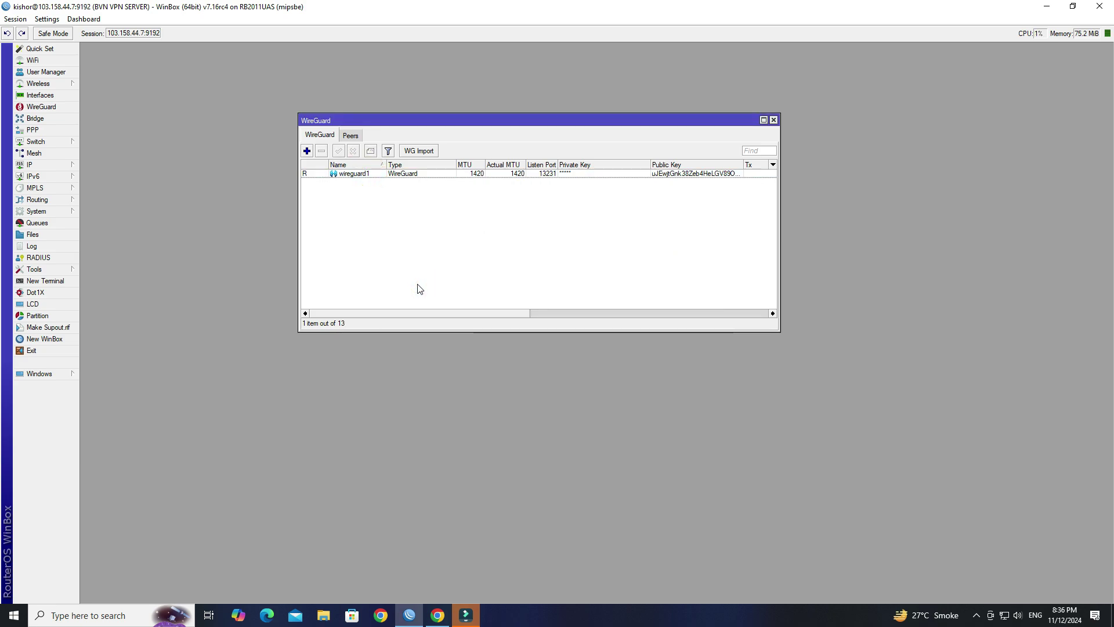
# Close the WireGuard list and start a new IP address, entering 10.10.172.1.
pyautogui.click(763, 120)
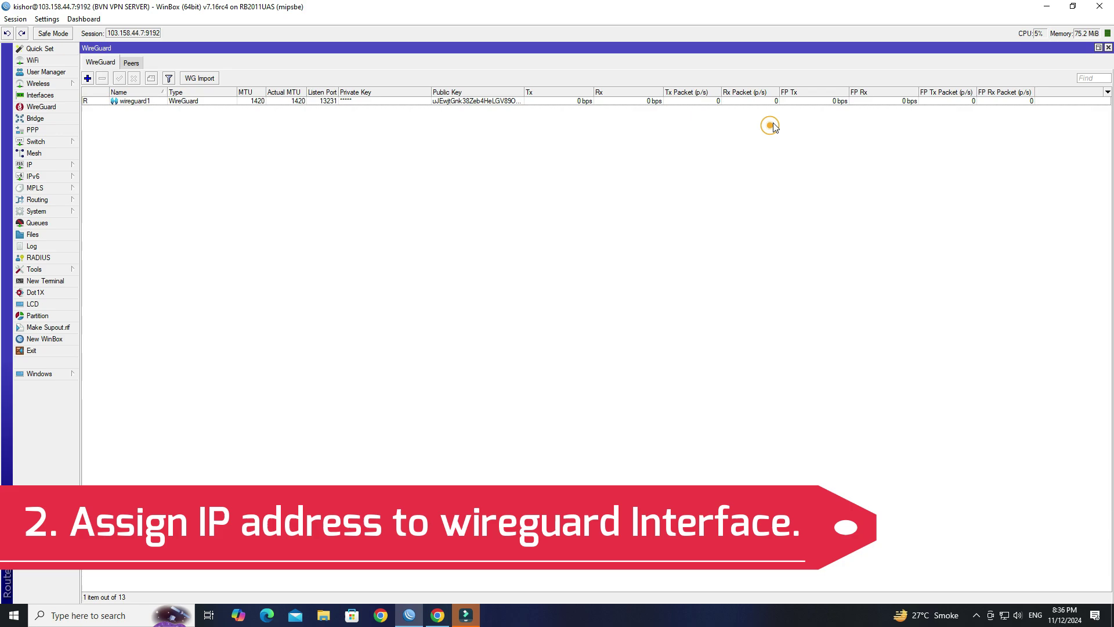
pyautogui.click(1108, 48)
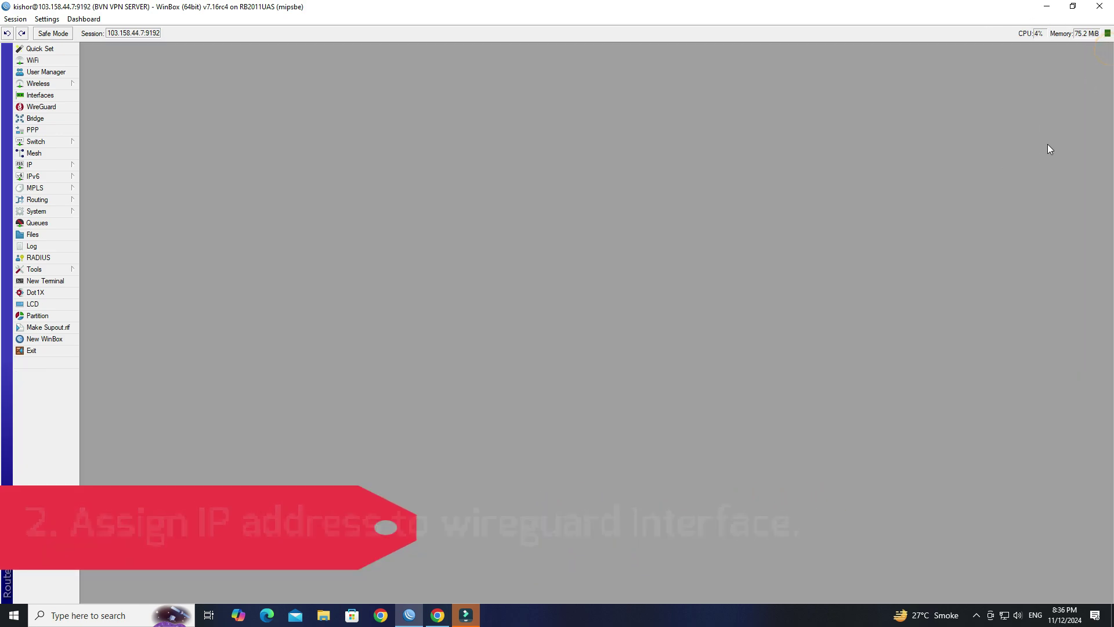
pyautogui.click(43, 165)
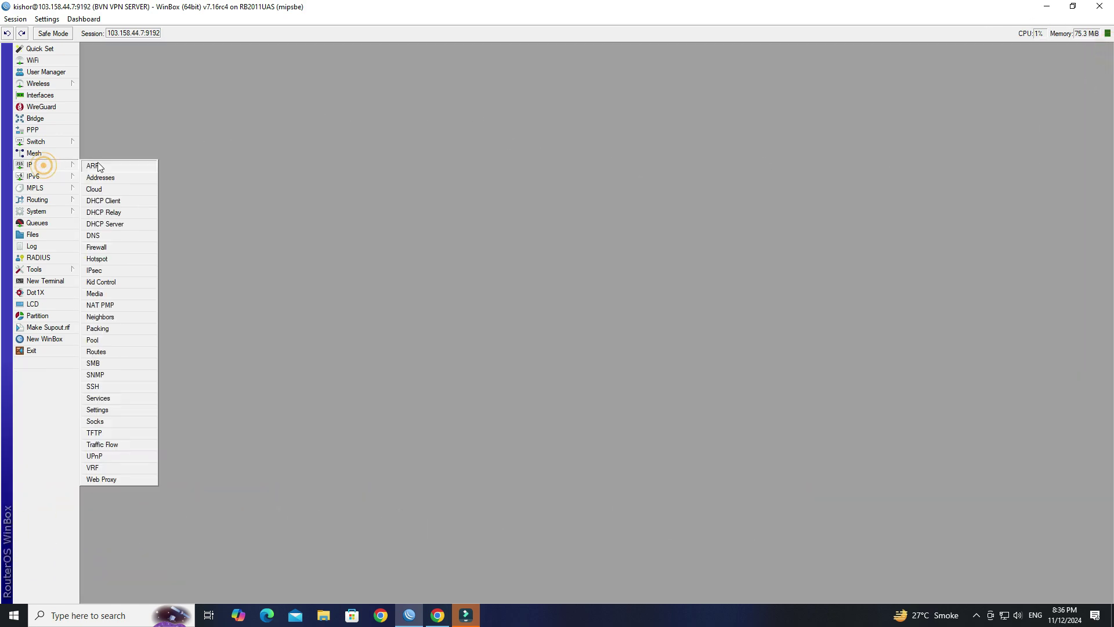
pyautogui.click(115, 178)
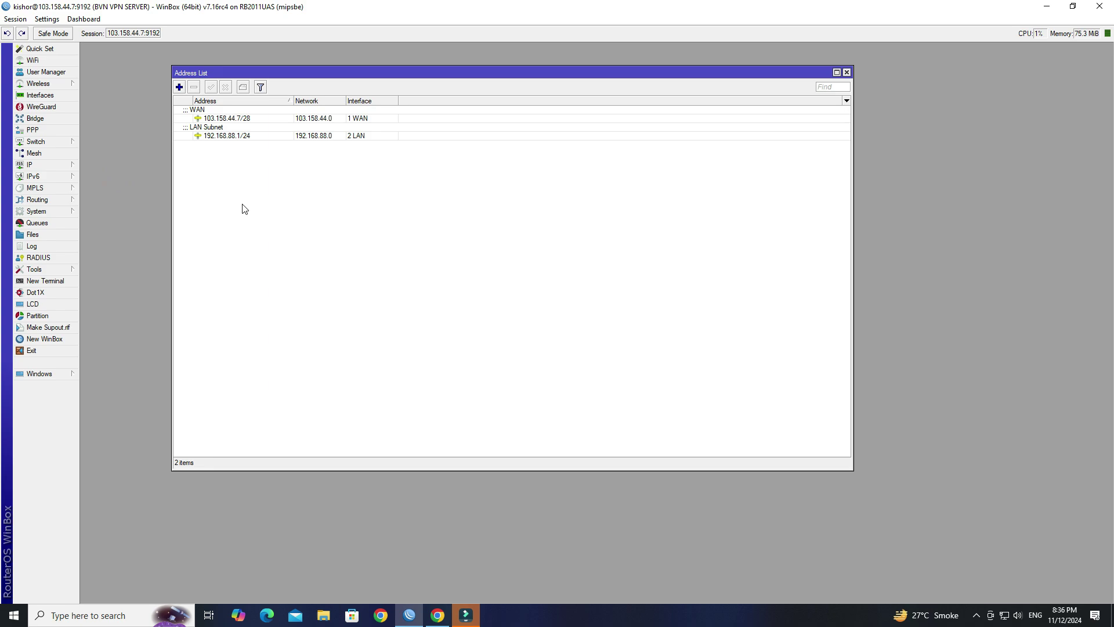
pyautogui.click(180, 88)
pyautogui.click(320, 172)
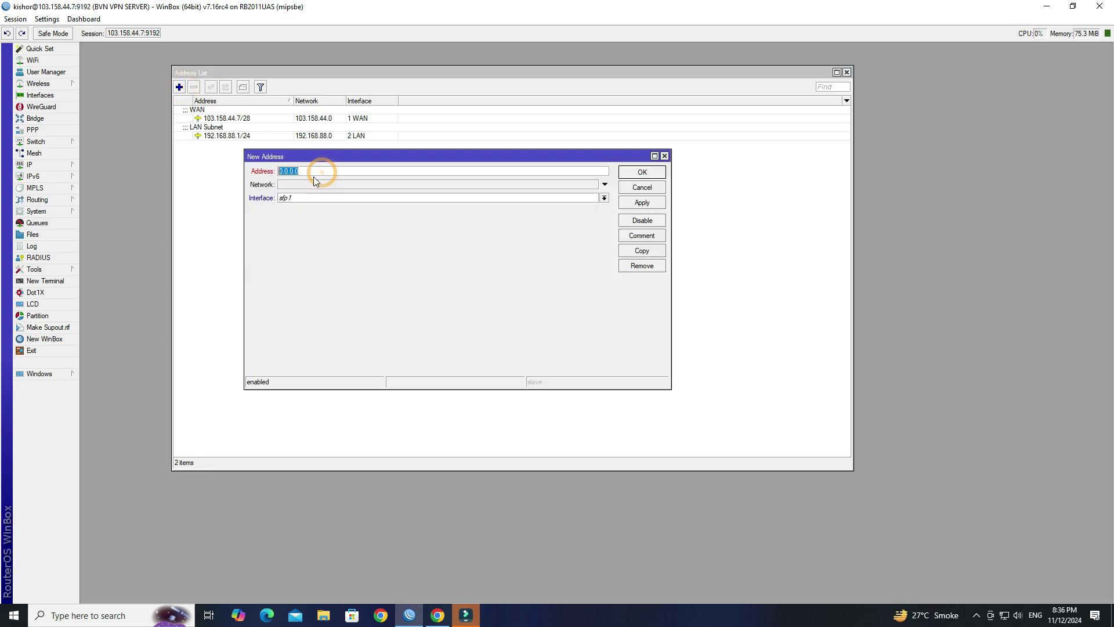
pyautogui.write('10.10.172.1/24')
# Bind 10.10.172.1/24 to interface wireguard1, save it and close the address list.
pyautogui.click(345, 201)
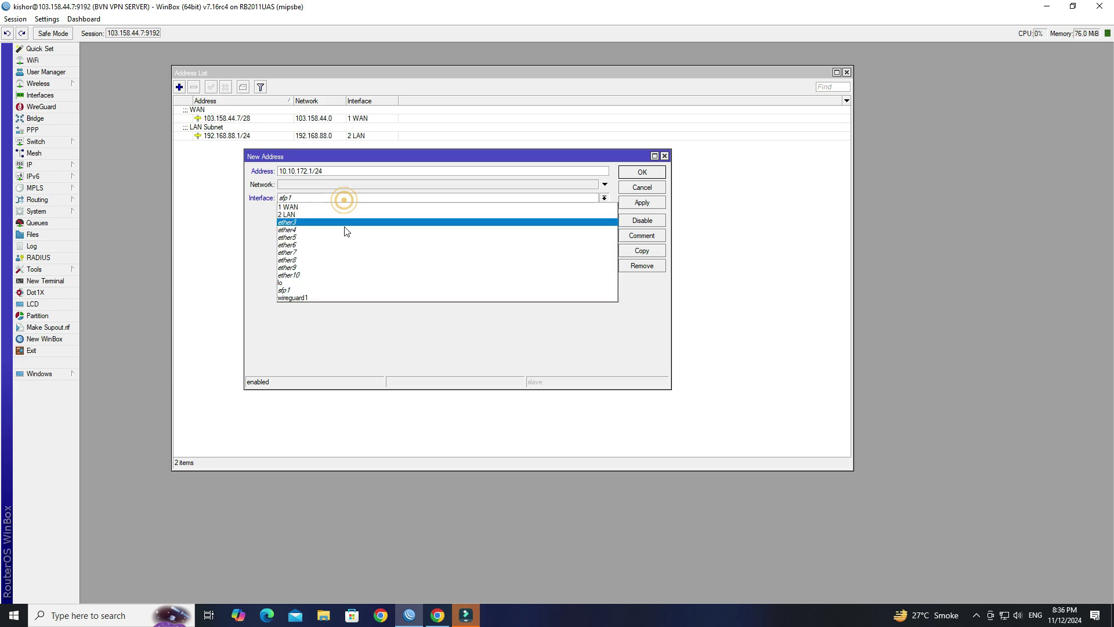
pyautogui.click(337, 298)
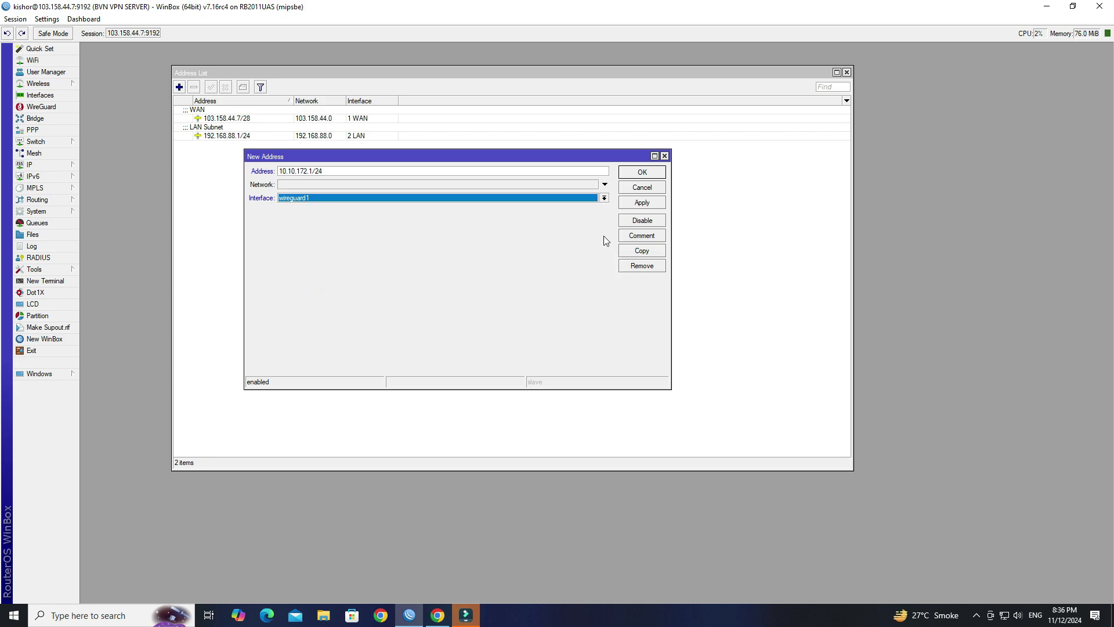
pyautogui.click(645, 204)
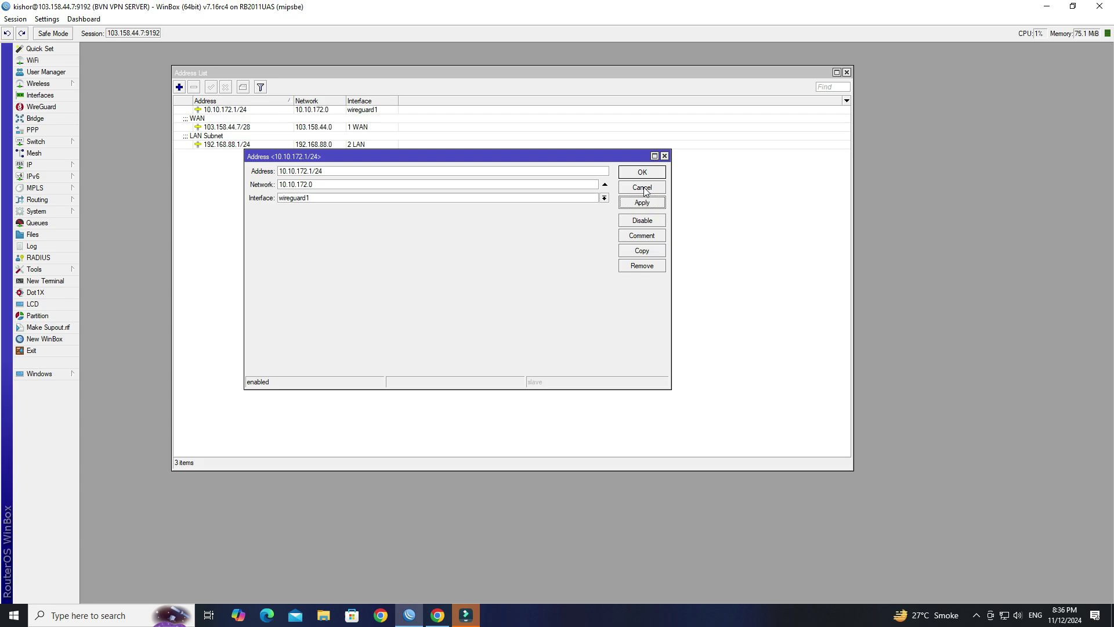
pyautogui.click(641, 174)
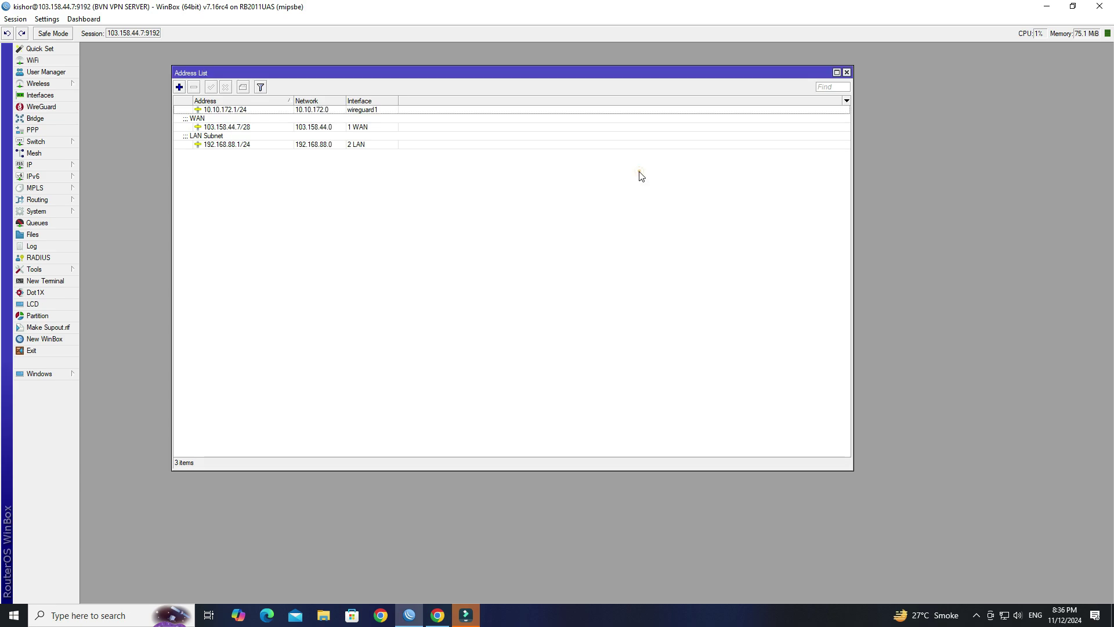
pyautogui.click(223, 110)
pyautogui.click(383, 252)
pyautogui.click(847, 72)
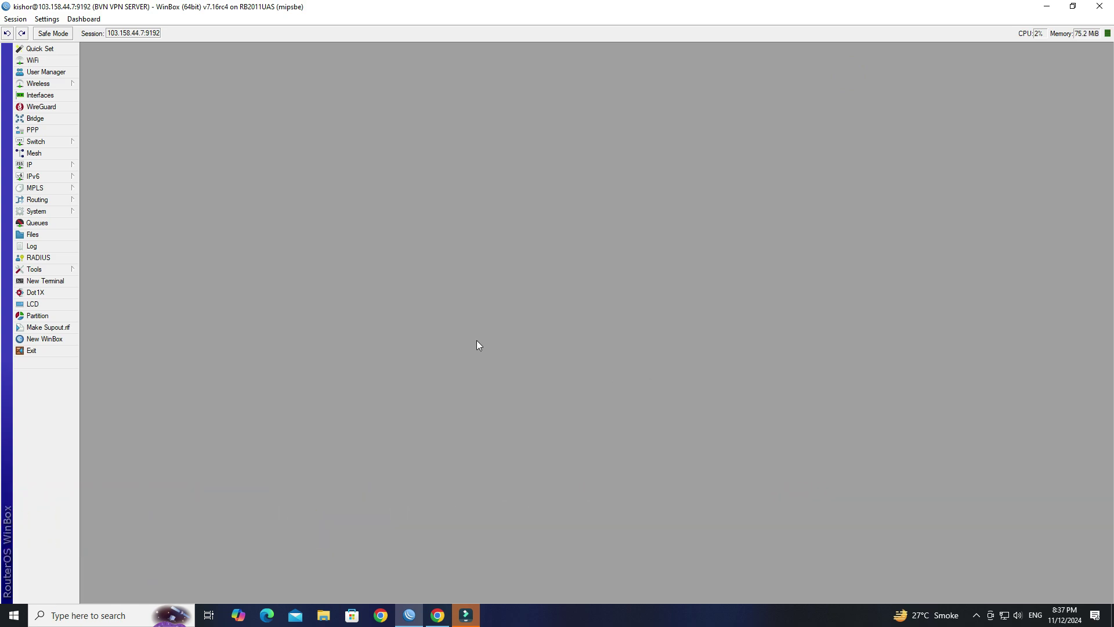
# Open the firewall's NAT rules and start a new NAT rule.
pyautogui.click(61, 165)
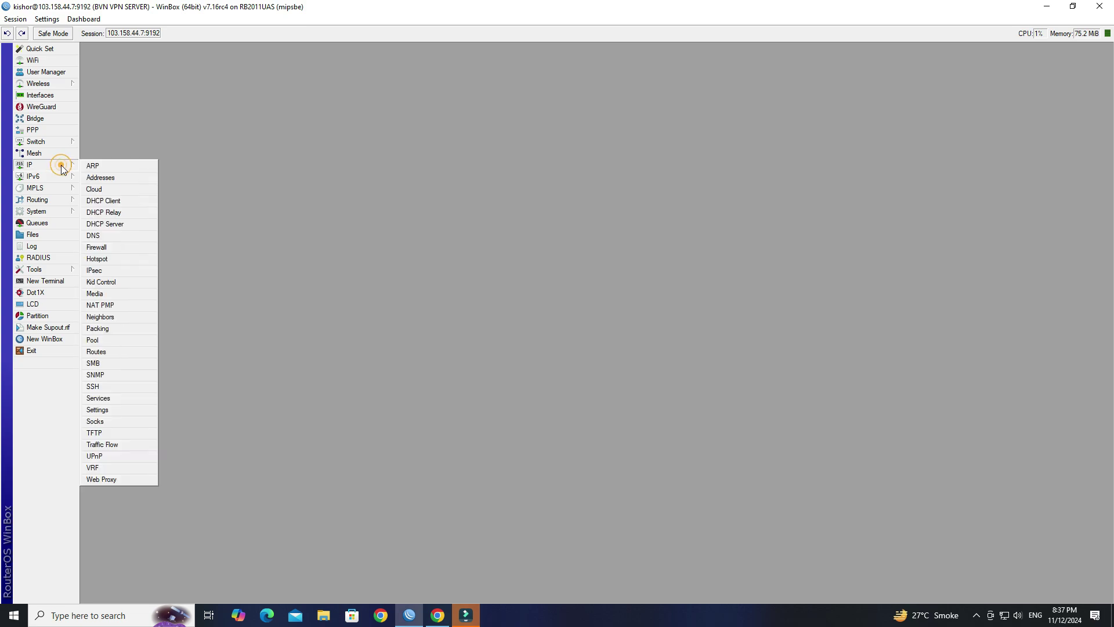
pyautogui.click(133, 249)
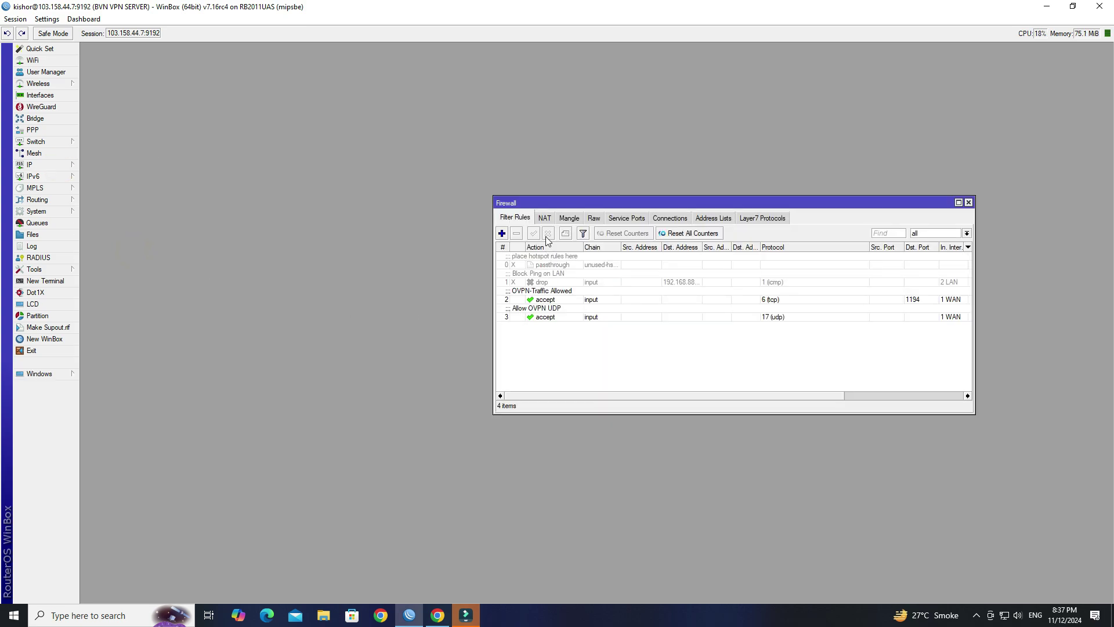
pyautogui.click(544, 218)
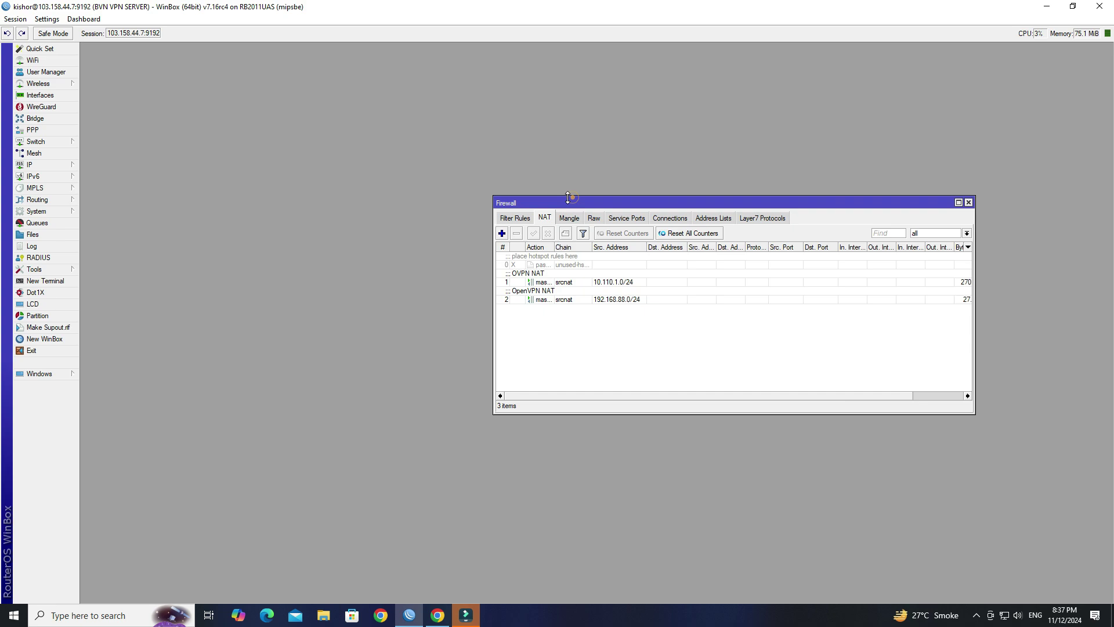
pyautogui.moveTo(571, 202); pyautogui.dragTo(395, 152)
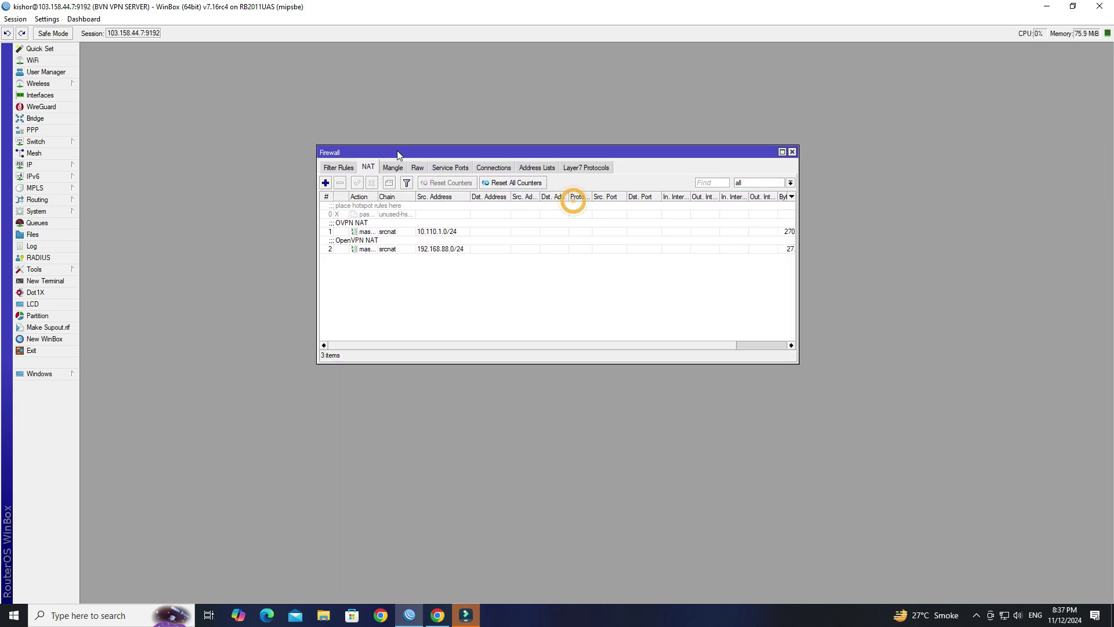
pyautogui.click(324, 184)
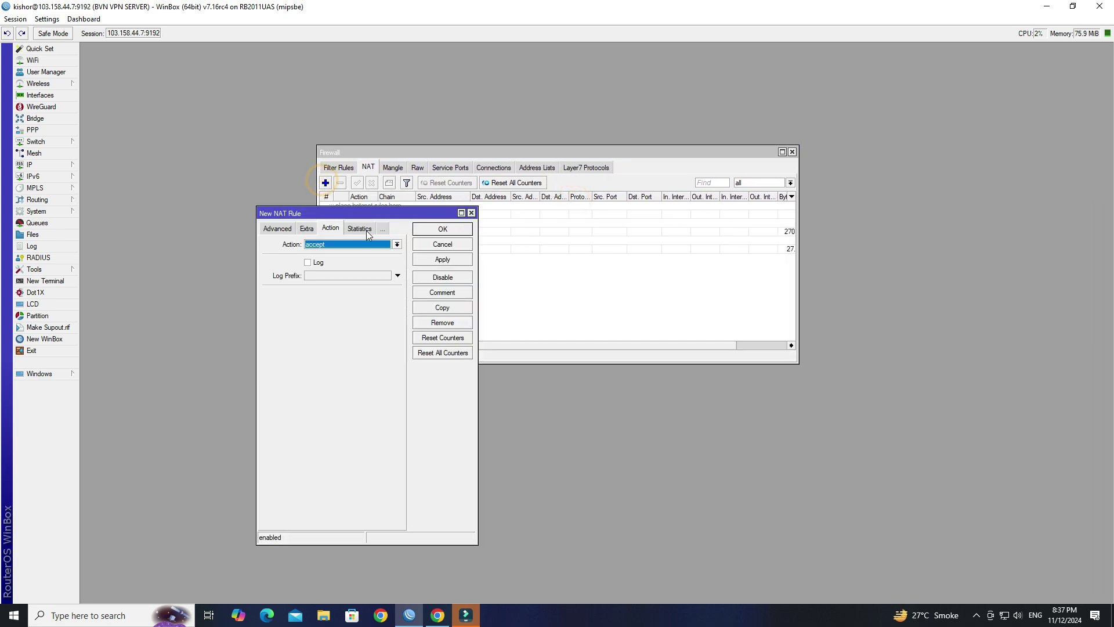
pyautogui.moveTo(429, 216); pyautogui.dragTo(624, 234)
# Set the rule to chain srcnat with source address 10.10.172.0/24, checking the router's address list.
pyautogui.click(469, 245)
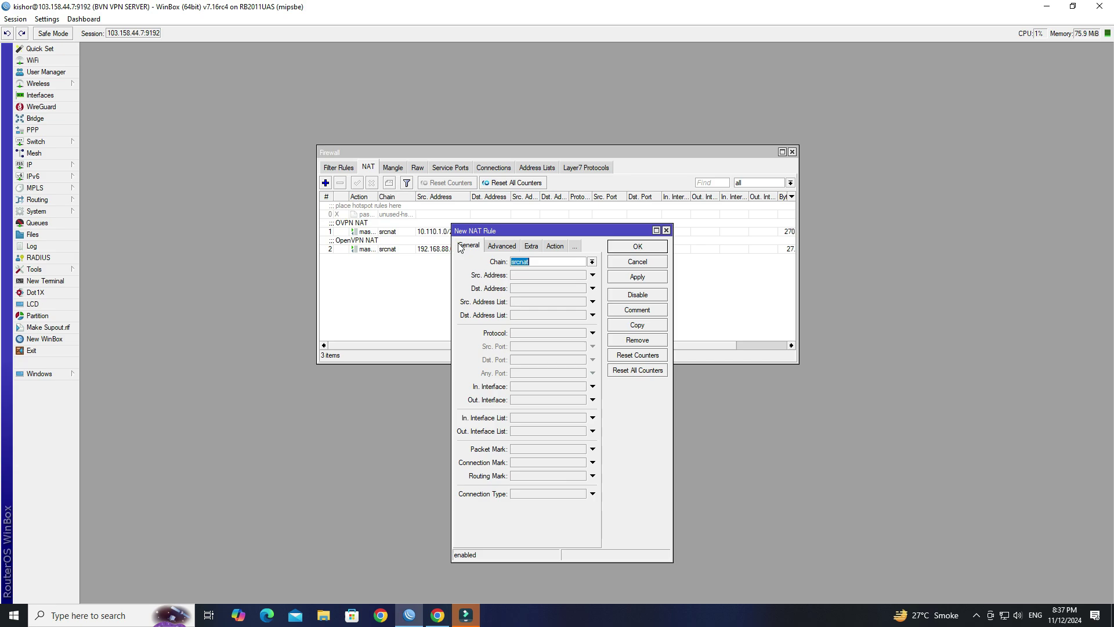
pyautogui.click(513, 261)
pyautogui.click(552, 275)
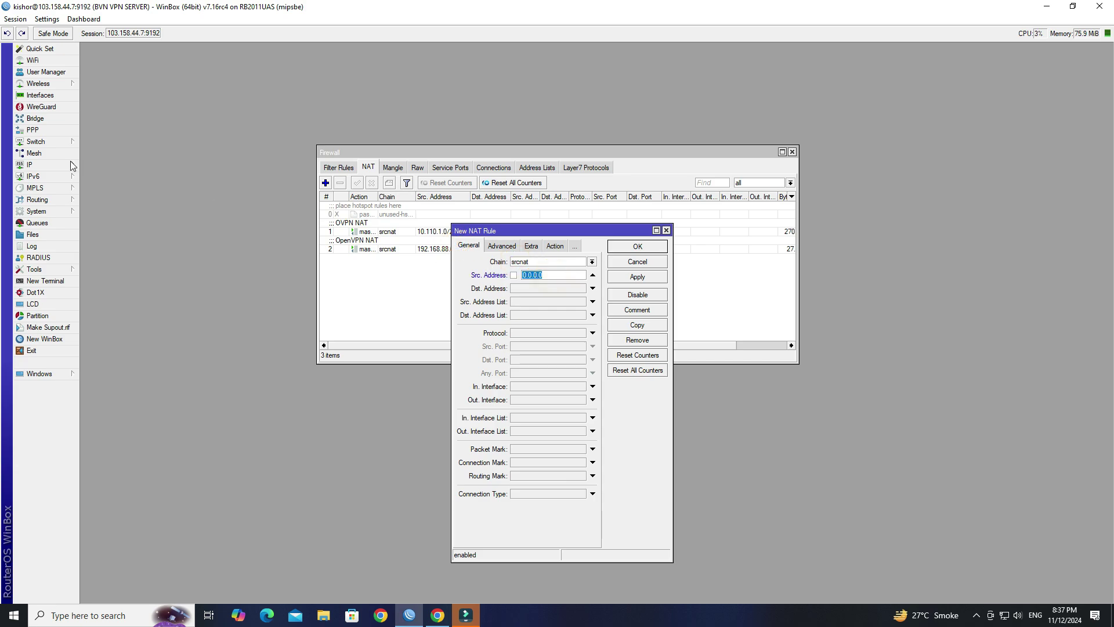
pyautogui.click(32, 164)
pyautogui.click(134, 176)
pyautogui.click(234, 109)
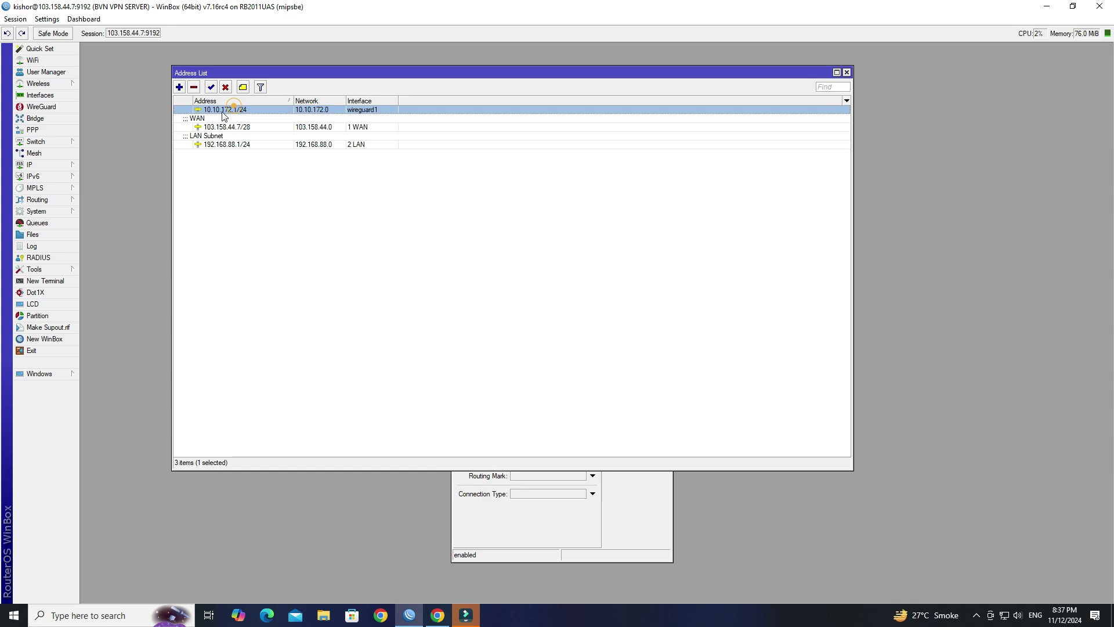
pyautogui.click(614, 516)
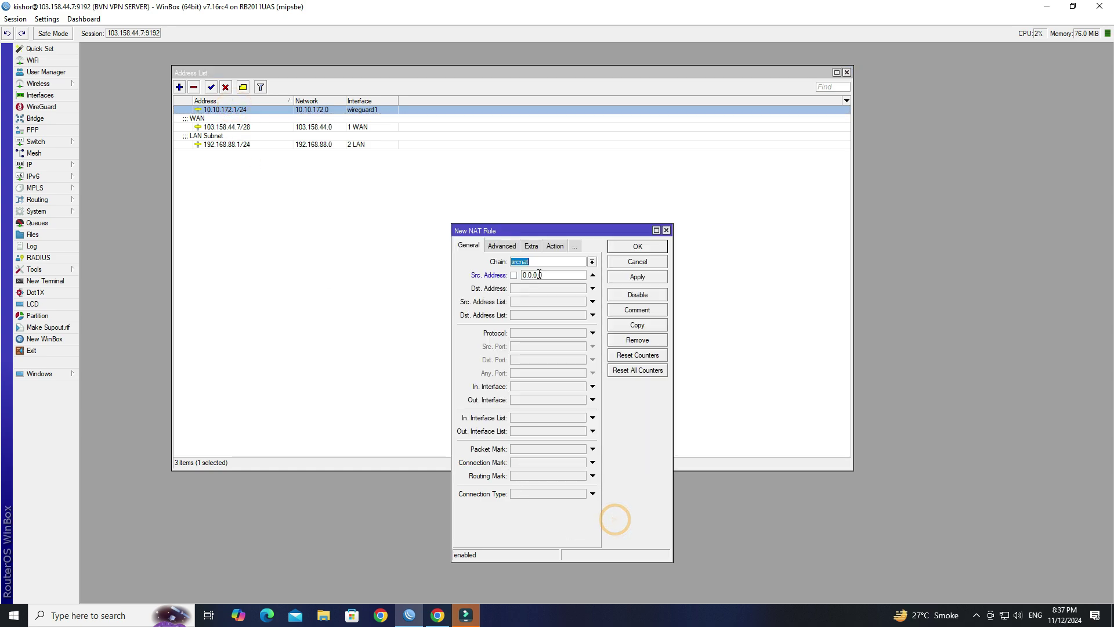
pyautogui.moveTo(533, 275); pyautogui.dragTo(521, 274)
pyautogui.click(521, 275)
pyautogui.hotkey('shift', 'End')
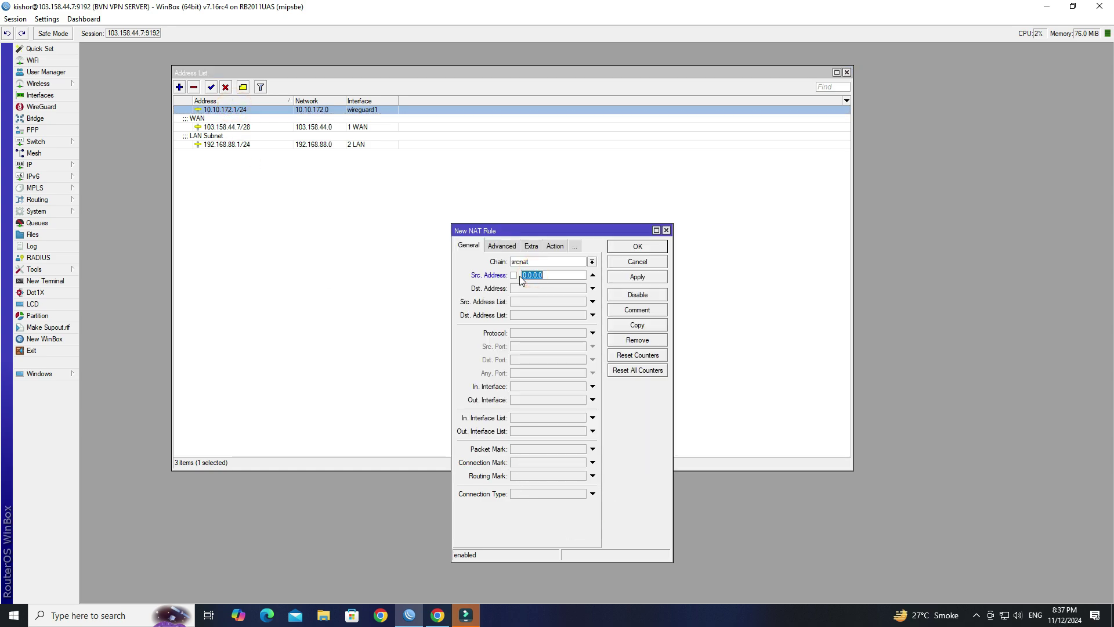
pyautogui.write('10')
# Set the rule action to masquerade and comment it 'Wireguard NAT'.
pyautogui.click(557, 247)
pyautogui.click(540, 262)
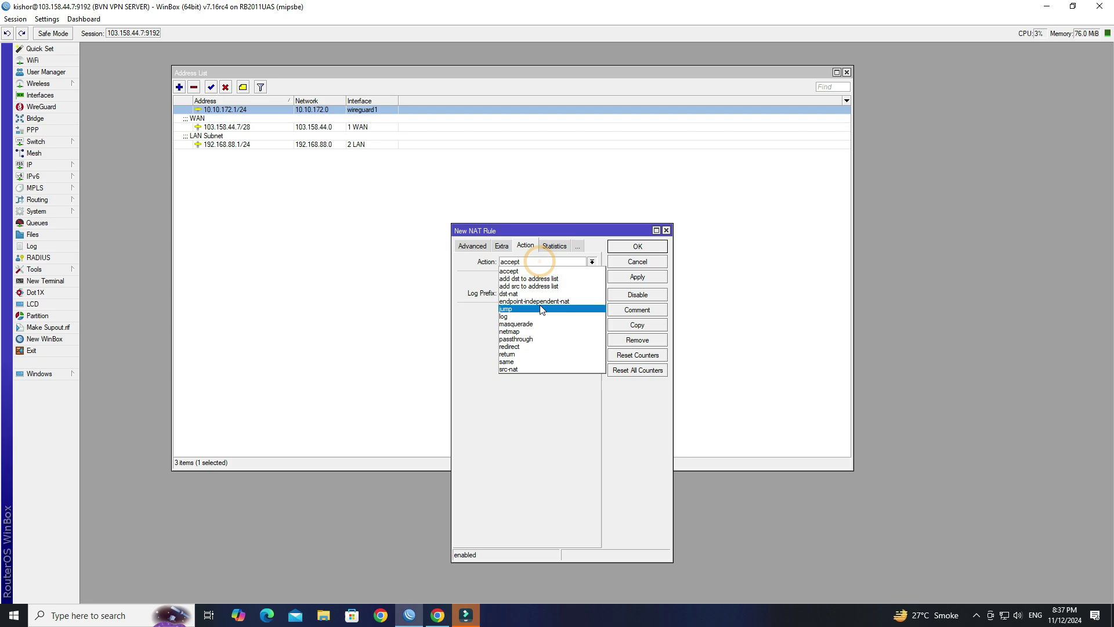
pyautogui.click(543, 324)
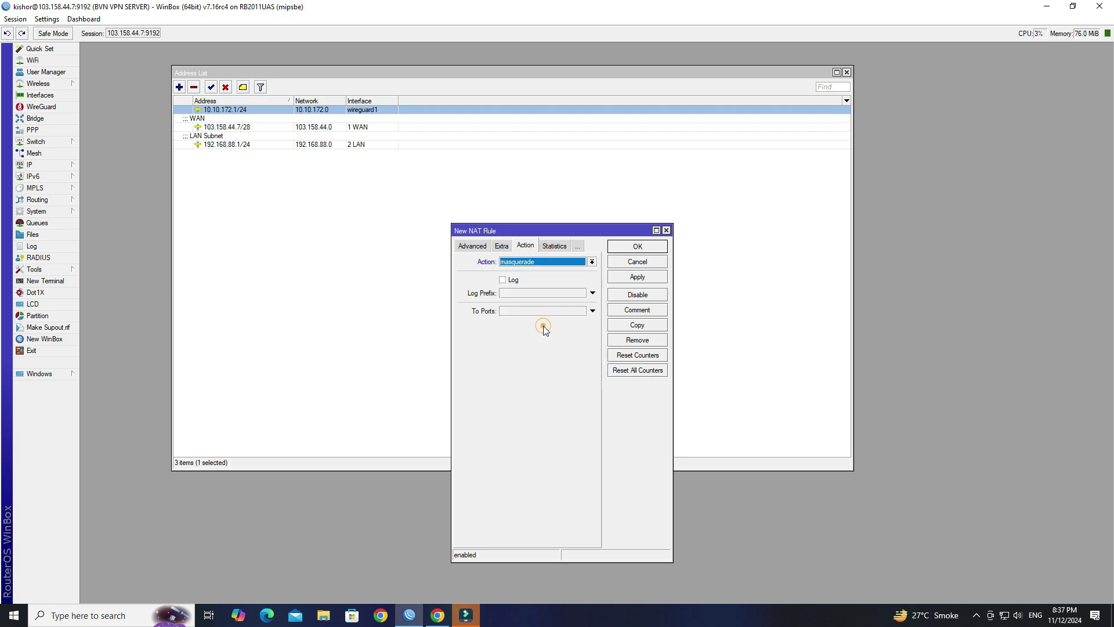
pyautogui.click(651, 310)
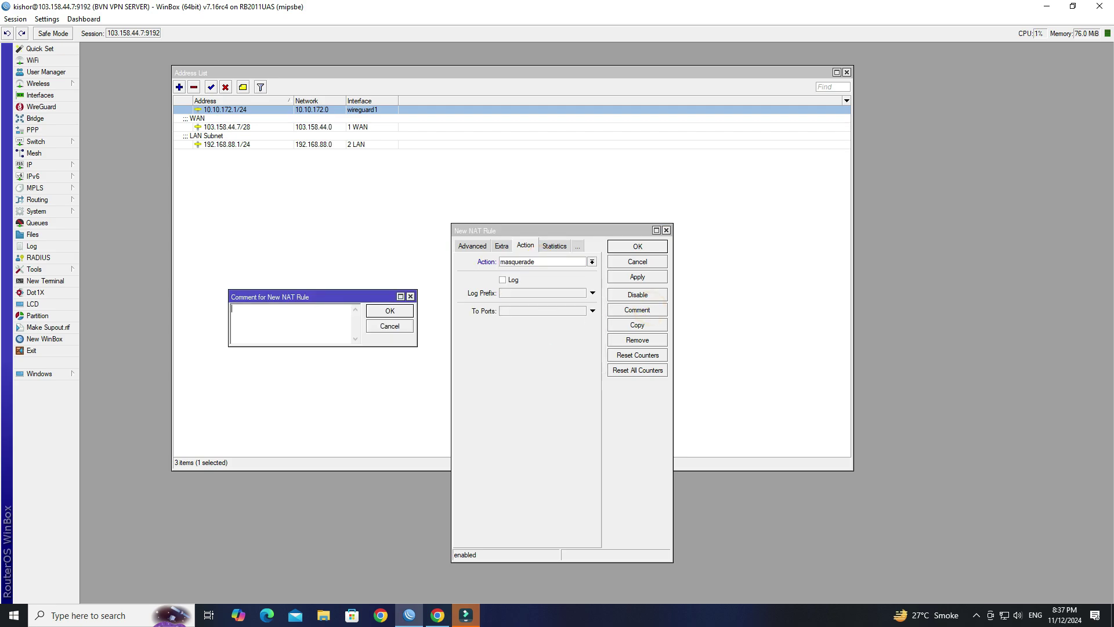
pyautogui.write('Wireguard NAT')
pyautogui.click(405, 312)
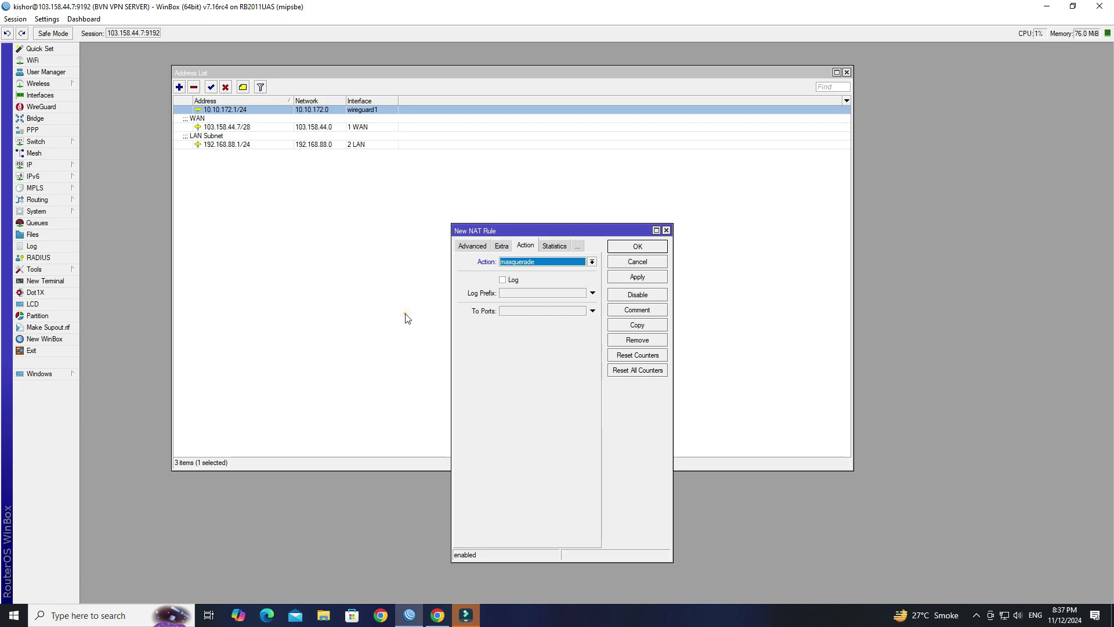
# Save the Wireguard NAT rule and close the address list and firewall windows.
pyautogui.click(635, 277)
pyautogui.click(638, 247)
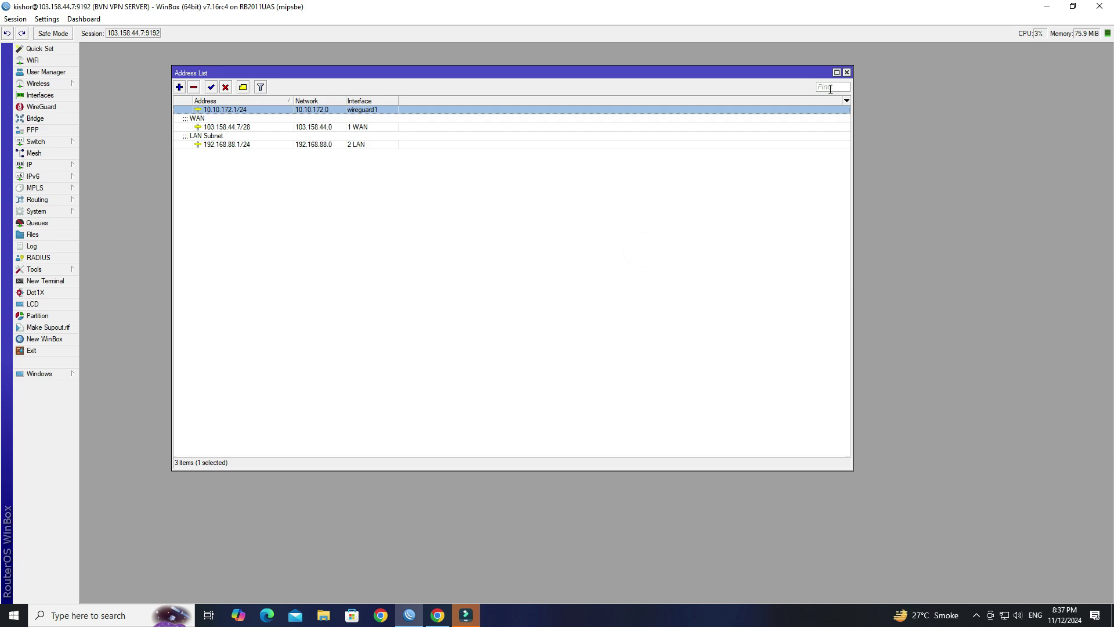
pyautogui.click(847, 72)
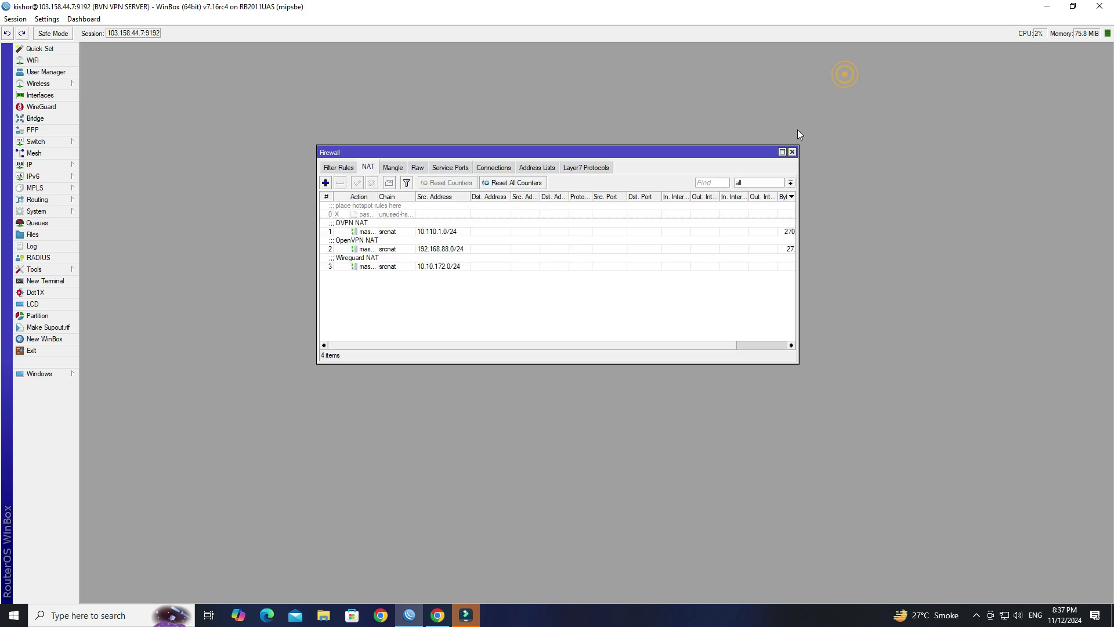
pyautogui.click(339, 268)
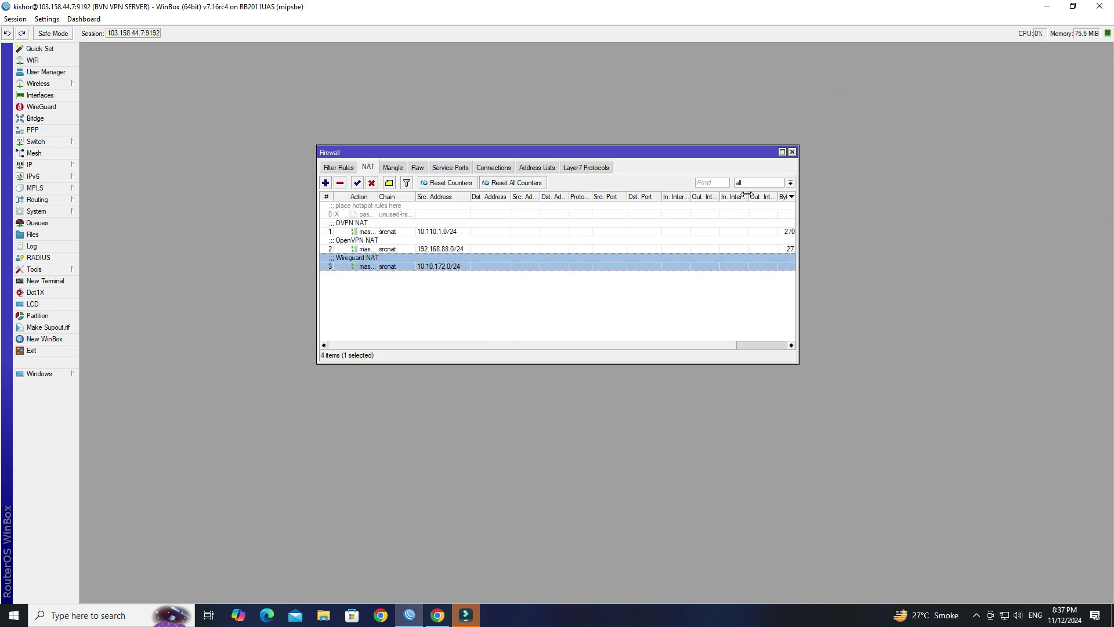
pyautogui.click(792, 152)
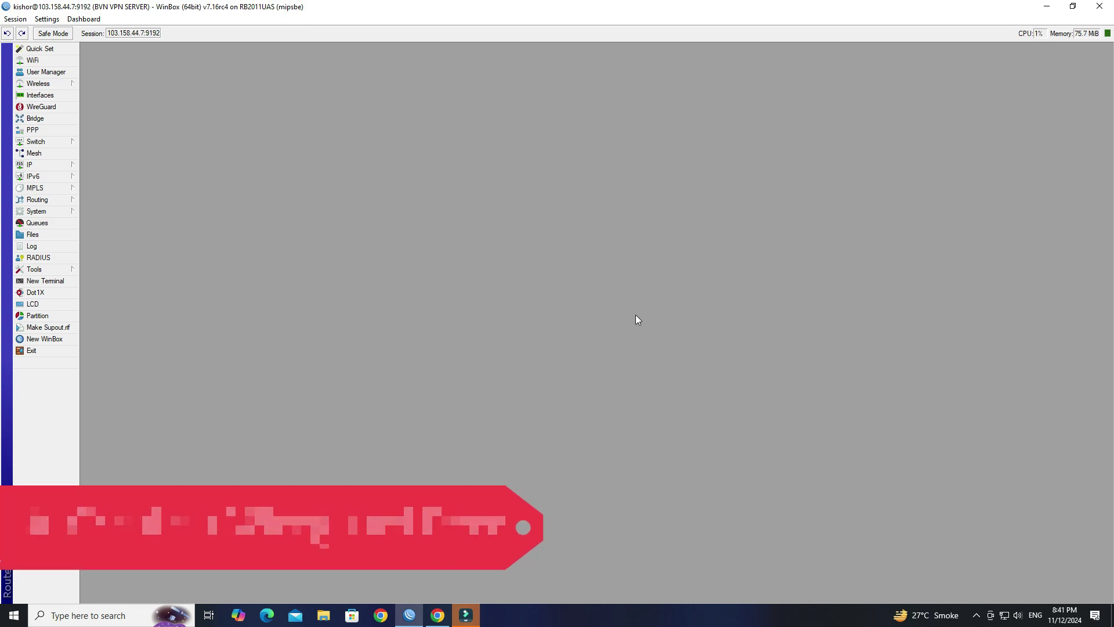
# Start a new WireGuard peer named Android Mobile.
pyautogui.click(57, 108)
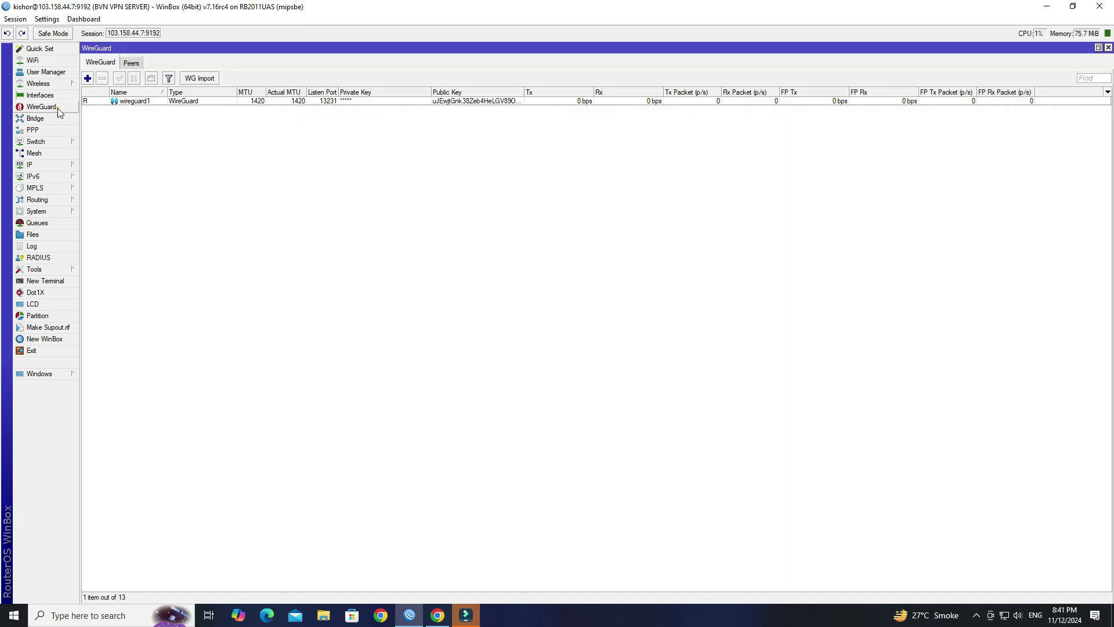
pyautogui.click(132, 64)
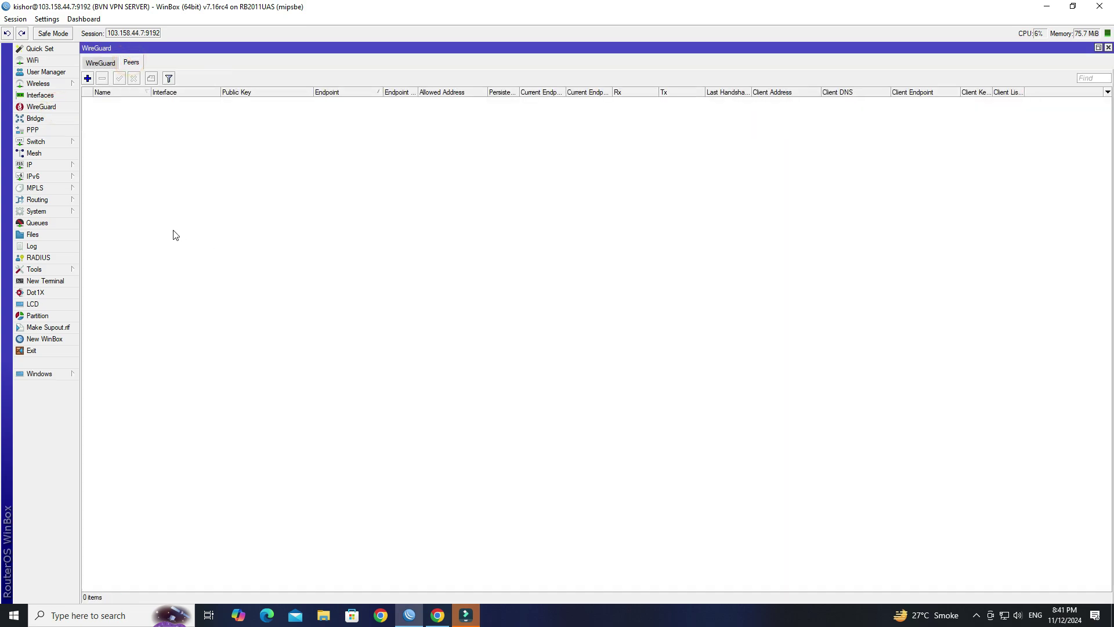
pyautogui.click(88, 78)
pyautogui.click(554, 65)
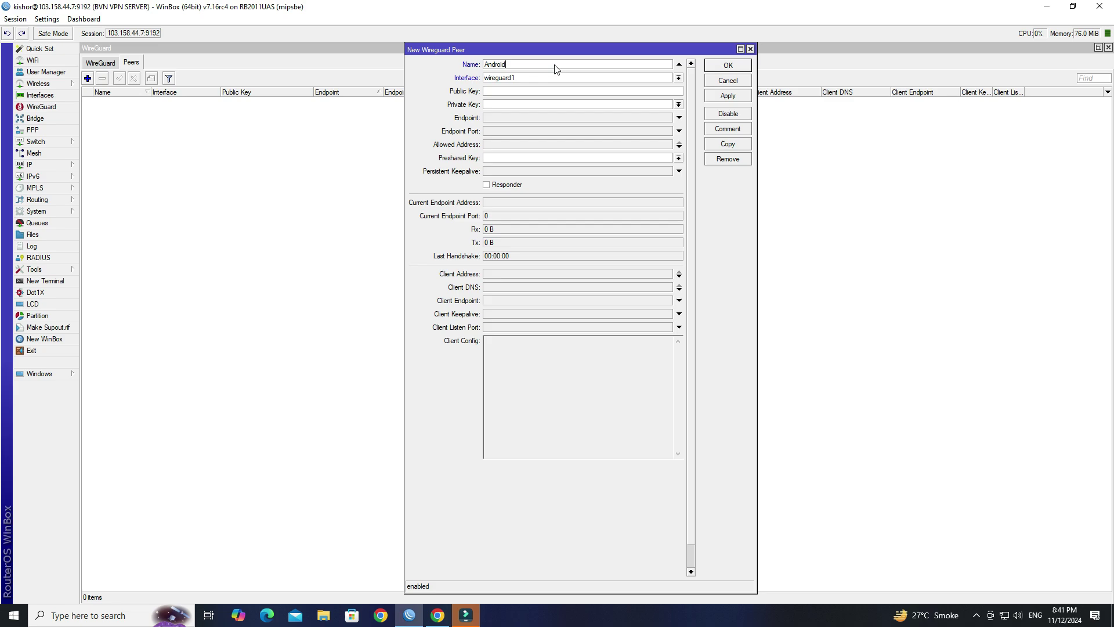
pyautogui.write('Android Mobile')
# Paste the phone's public key, allow address 0.0.0.0/0, and save the peer.
pyautogui.click(537, 89)
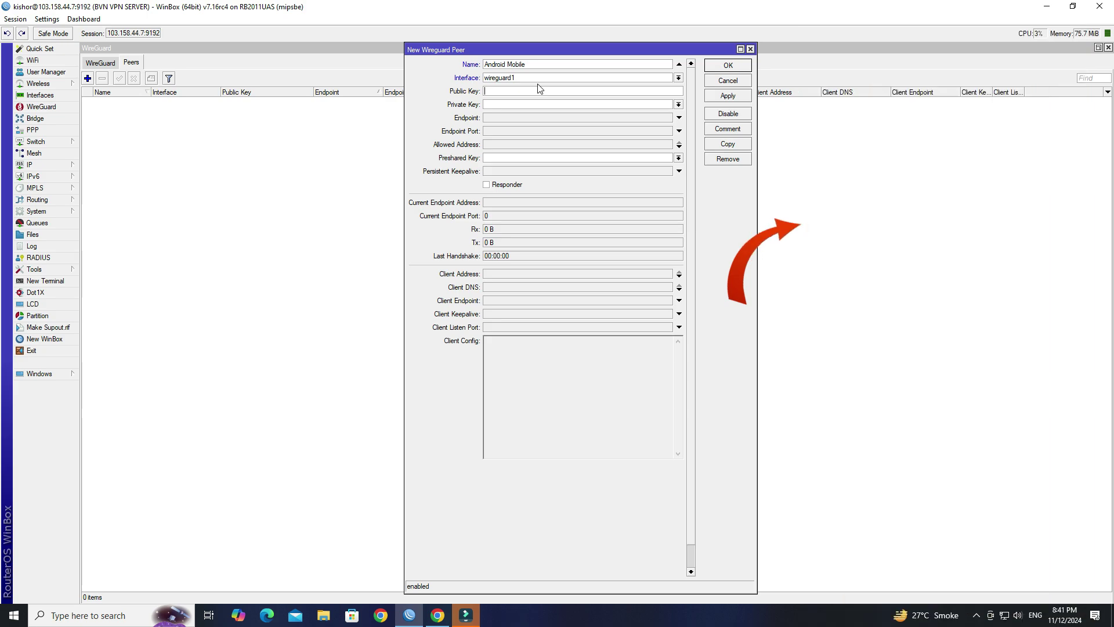
pyautogui.click(509, 89)
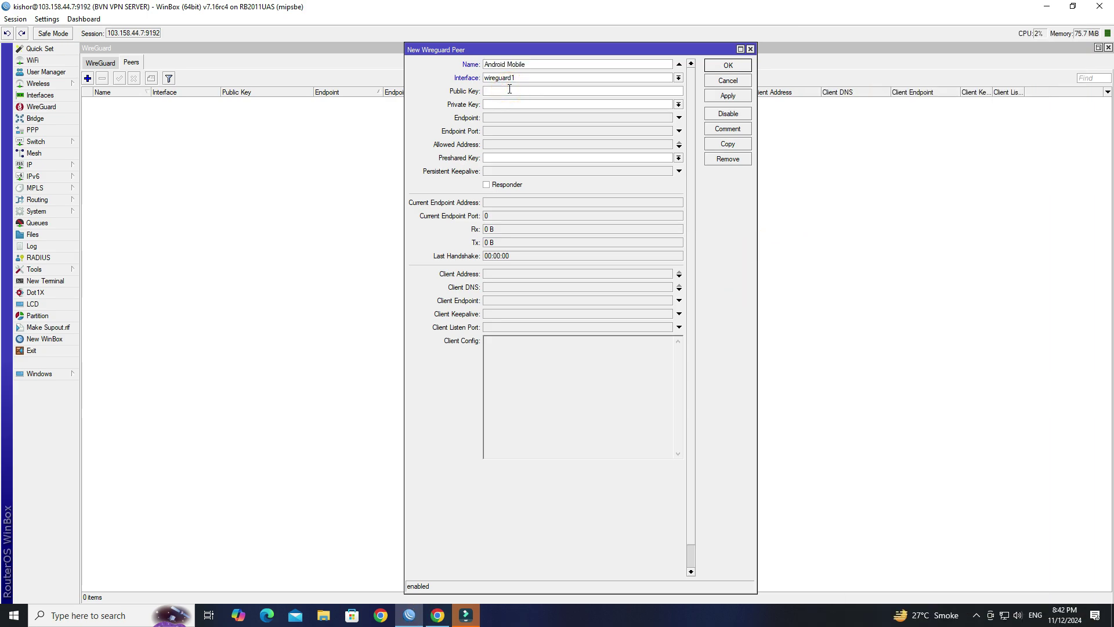
pyautogui.write('eMgX6TKT+Jf594AIP3amNIUgtou8C2wACgSRbwBhBxg=')
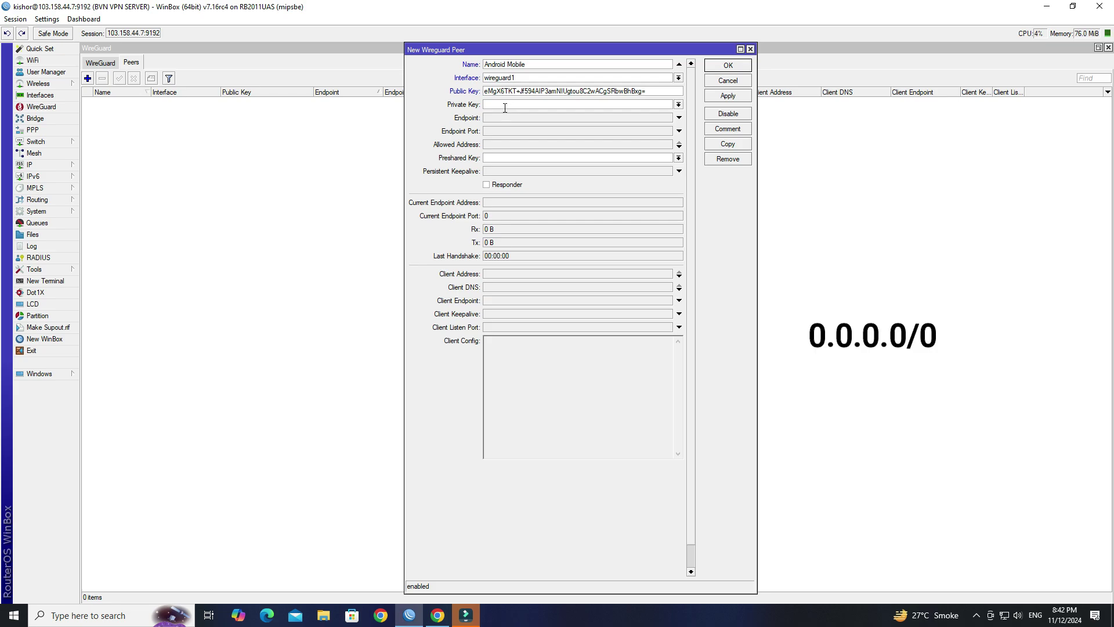
pyautogui.click(502, 144)
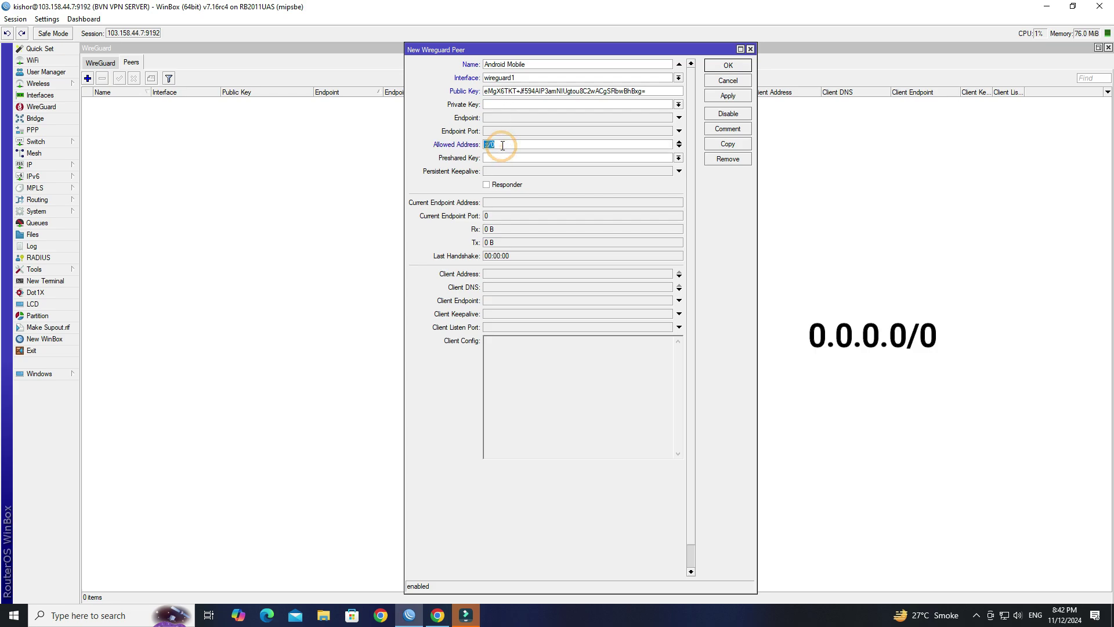
pyautogui.write('0.0.0.0')
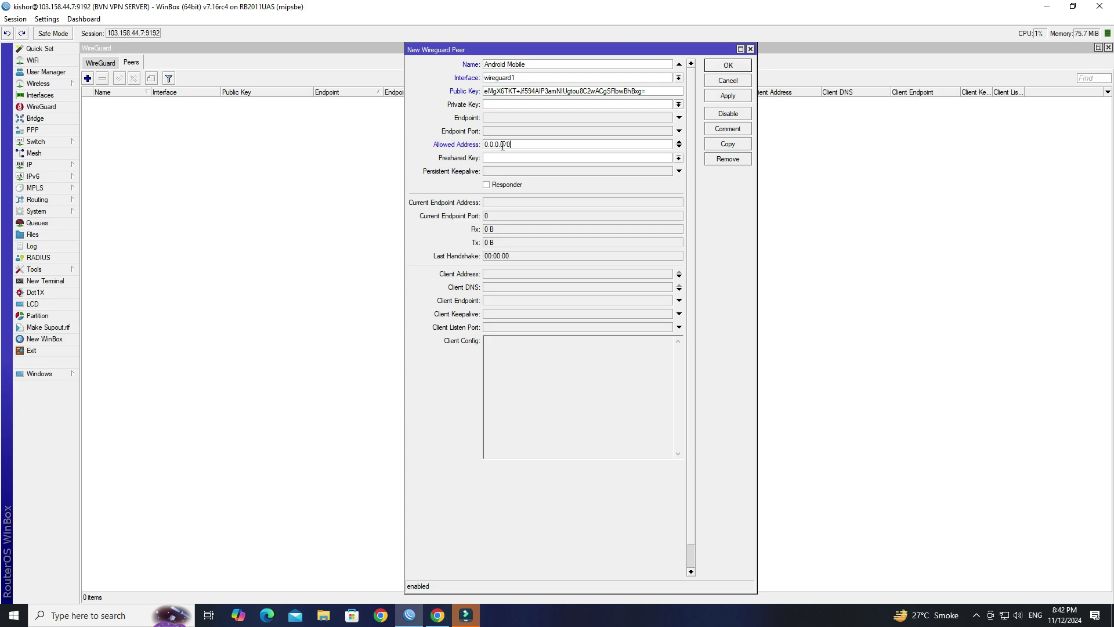
pyautogui.click(728, 96)
pyautogui.click(728, 65)
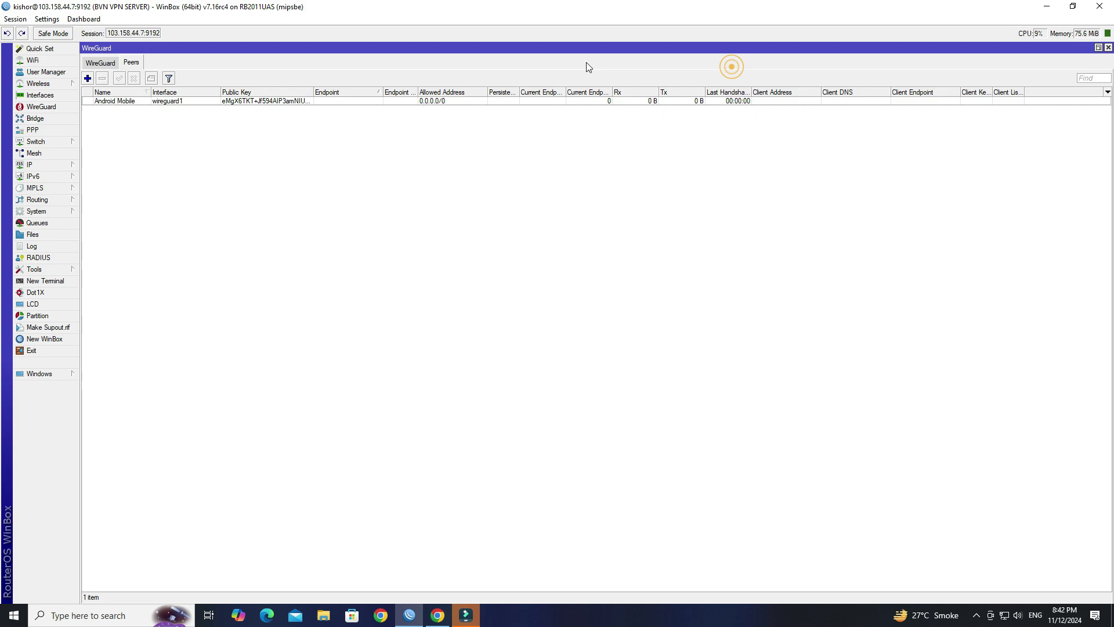
# Name the new Android tunnel MikrotikVPN.
pyautogui.click(442, 322)
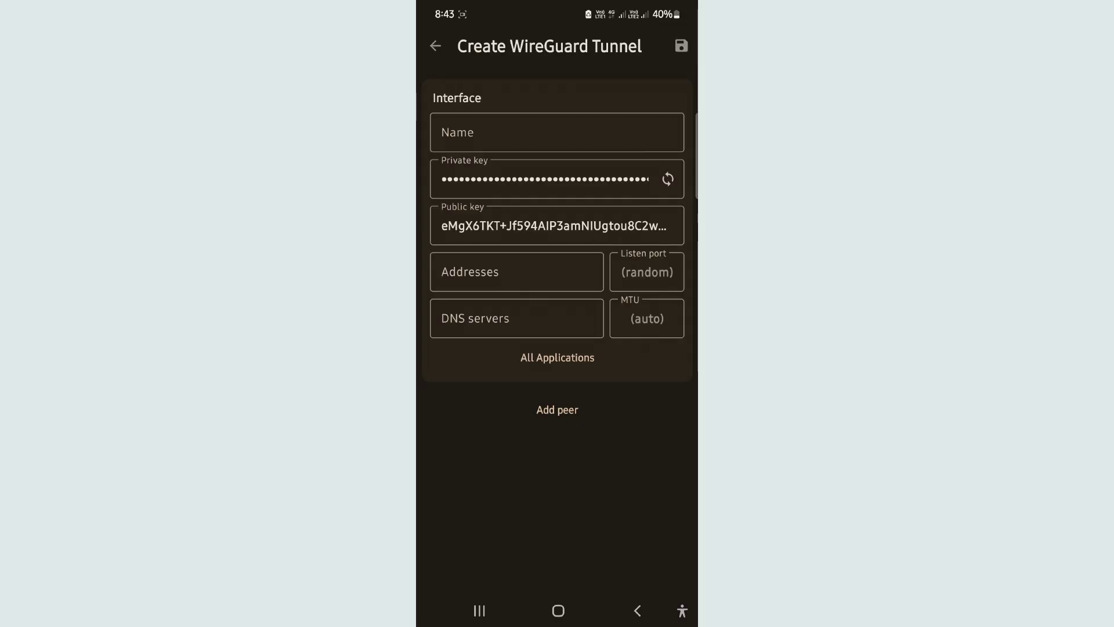
pyautogui.click(571, 49)
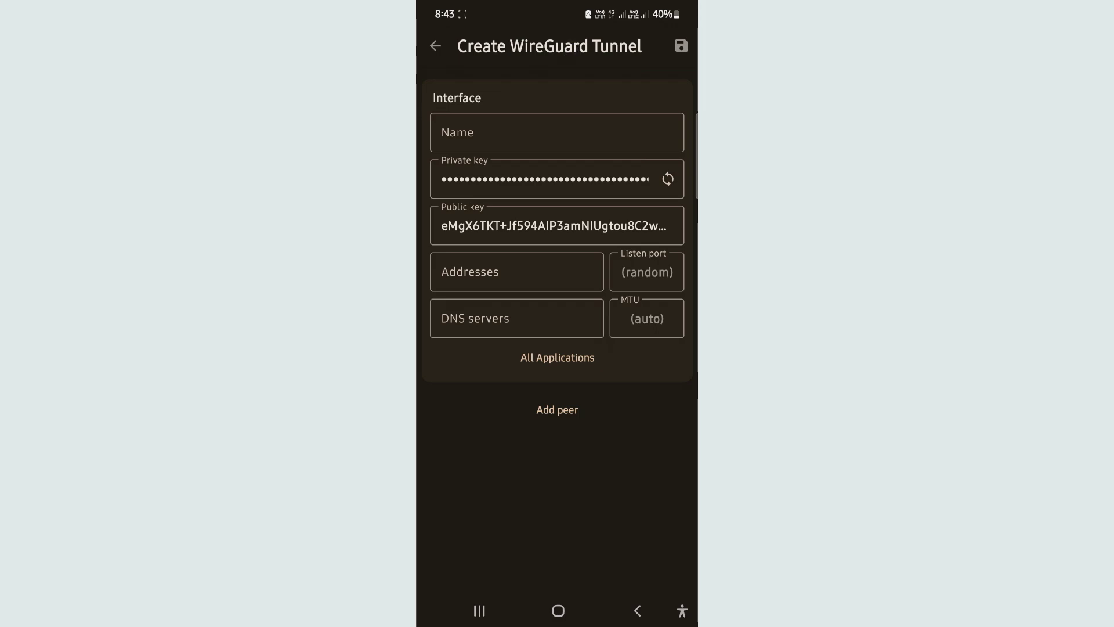
pyautogui.click(460, 129)
pyautogui.write('M')
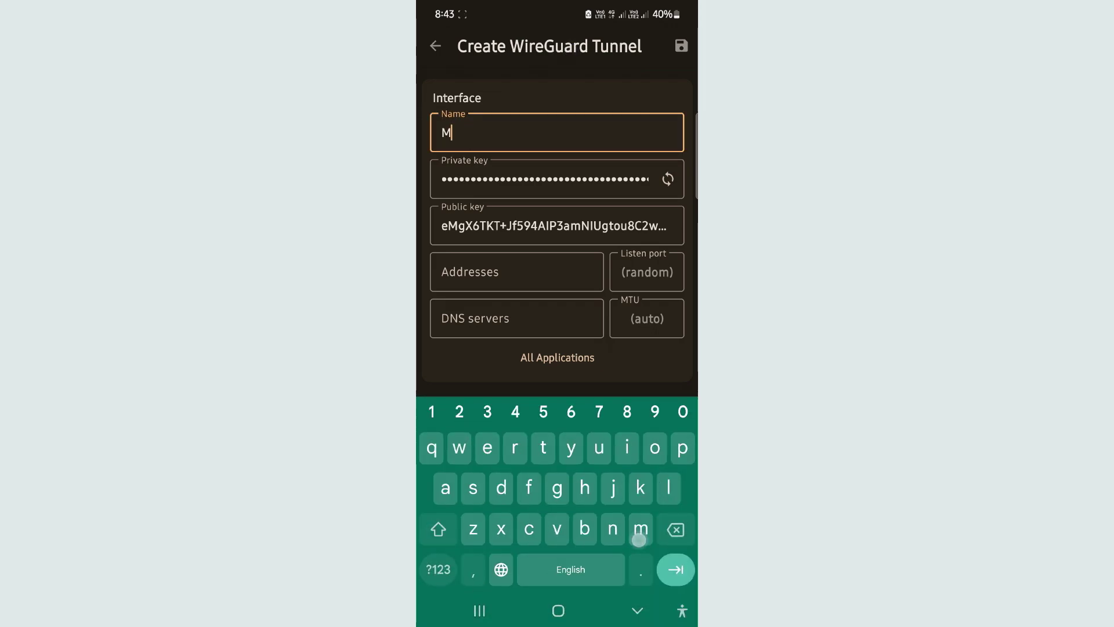
pyautogui.write('ikroik')
pyautogui.press('shift')
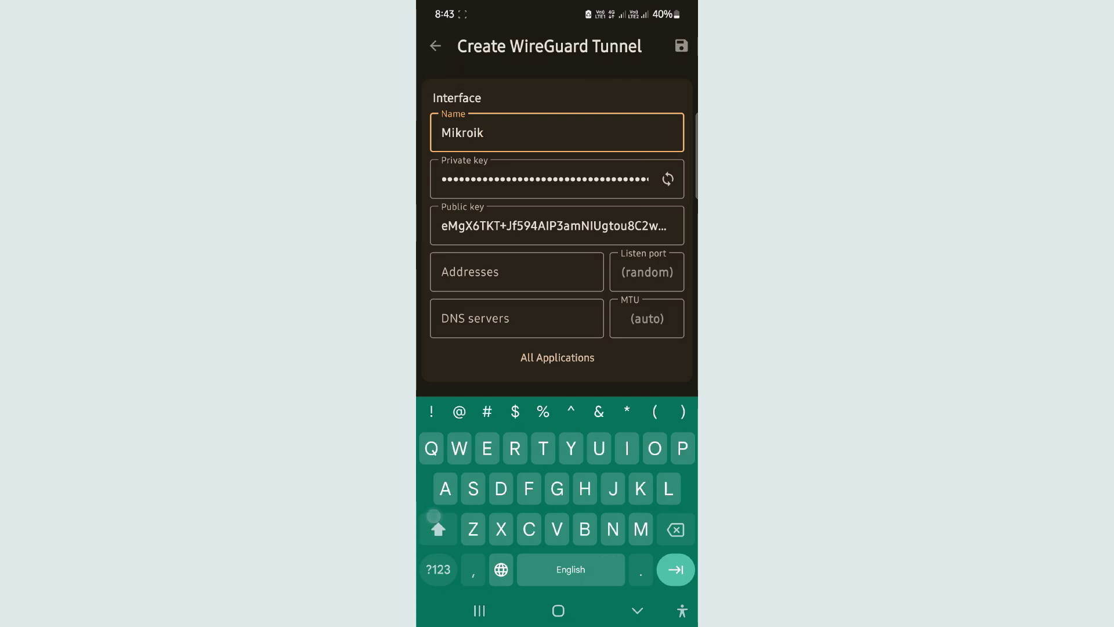
pyautogui.write('VPn')
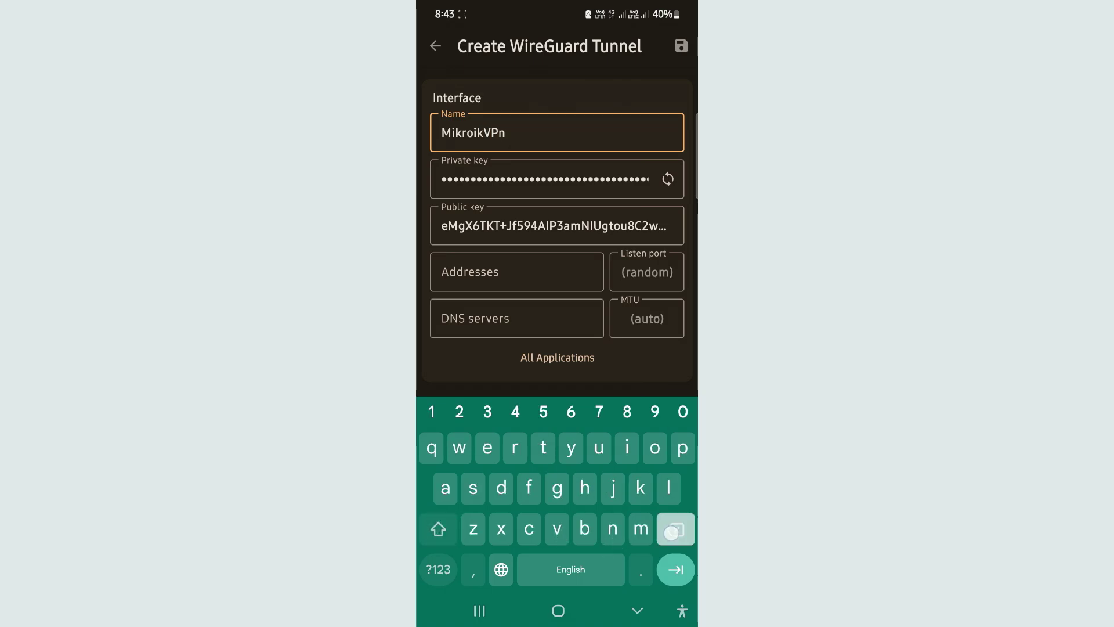
pyautogui.press('BackSpace')
pyautogui.press('BackSpace')
pyautogui.press('shift')
pyautogui.write('PN')
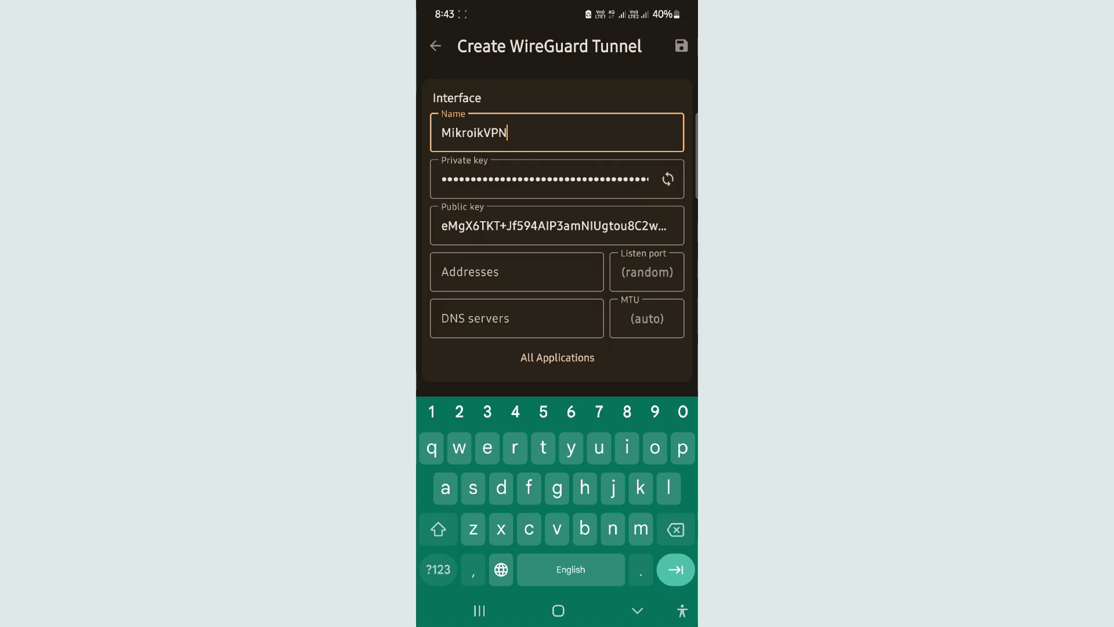
pyautogui.press('BackSpace')
pyautogui.press('BackSpace')
pyautogui.press('BackSpace')
pyautogui.press('BackSpace')
pyautogui.press('BackSpace')
pyautogui.press('BackSpace')
pyautogui.press('BackSpace')
pyautogui.press('BackSpace')
pyautogui.press('BackSpace')
pyautogui.press('BackSpace')
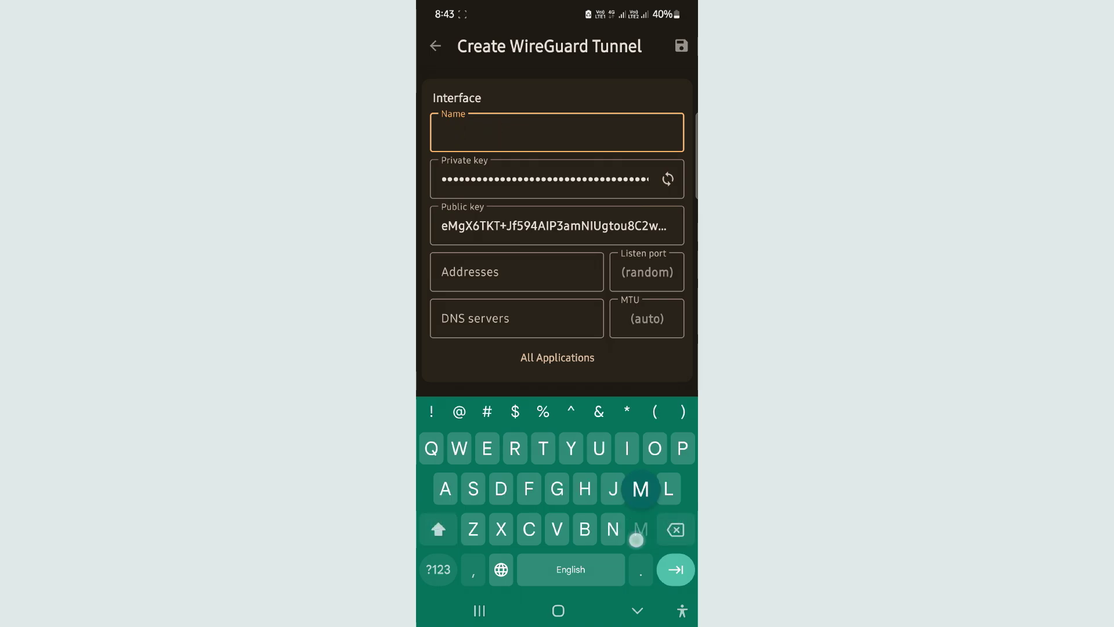
pyautogui.write('Mikrotik')
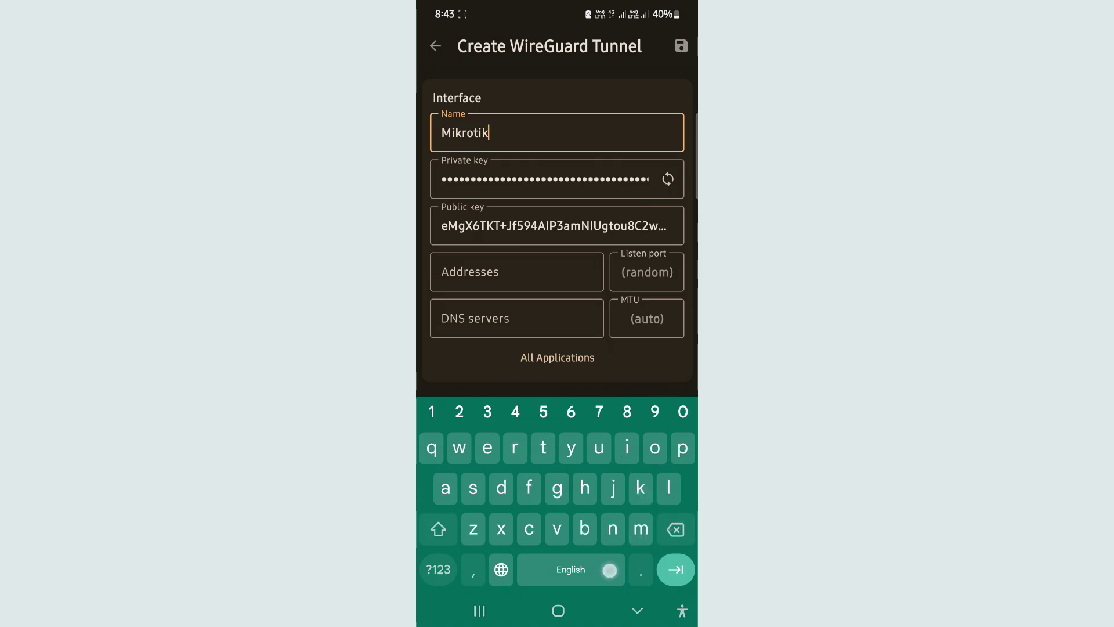
pyautogui.write('VPN')
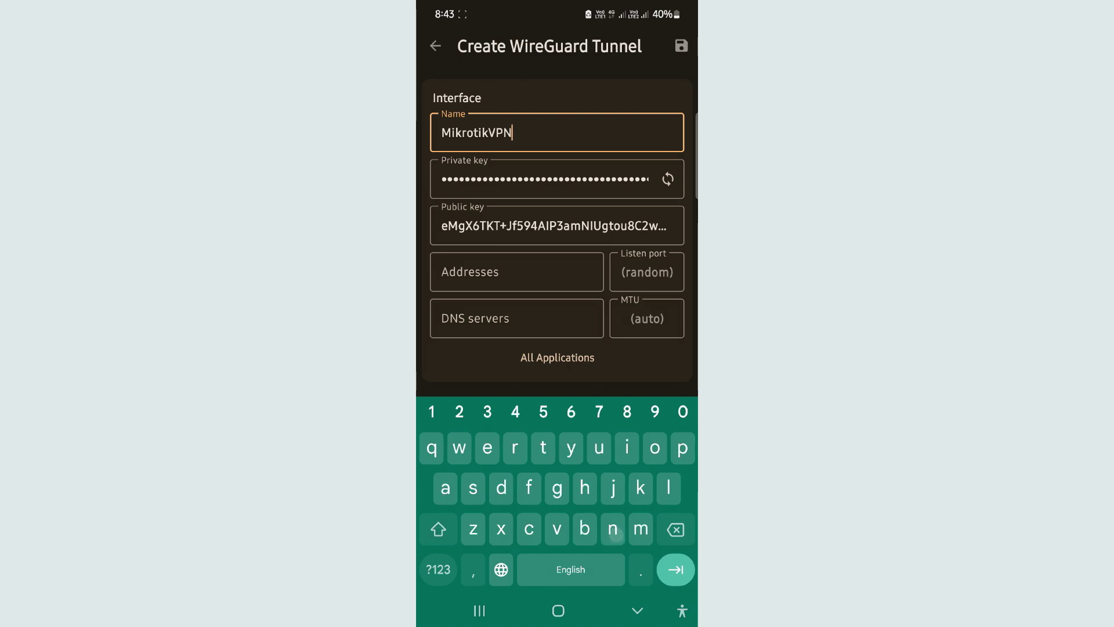
# Set the tunnel address to 10.10.172.2/32 and listen port to 13231.
pyautogui.click(458, 281)
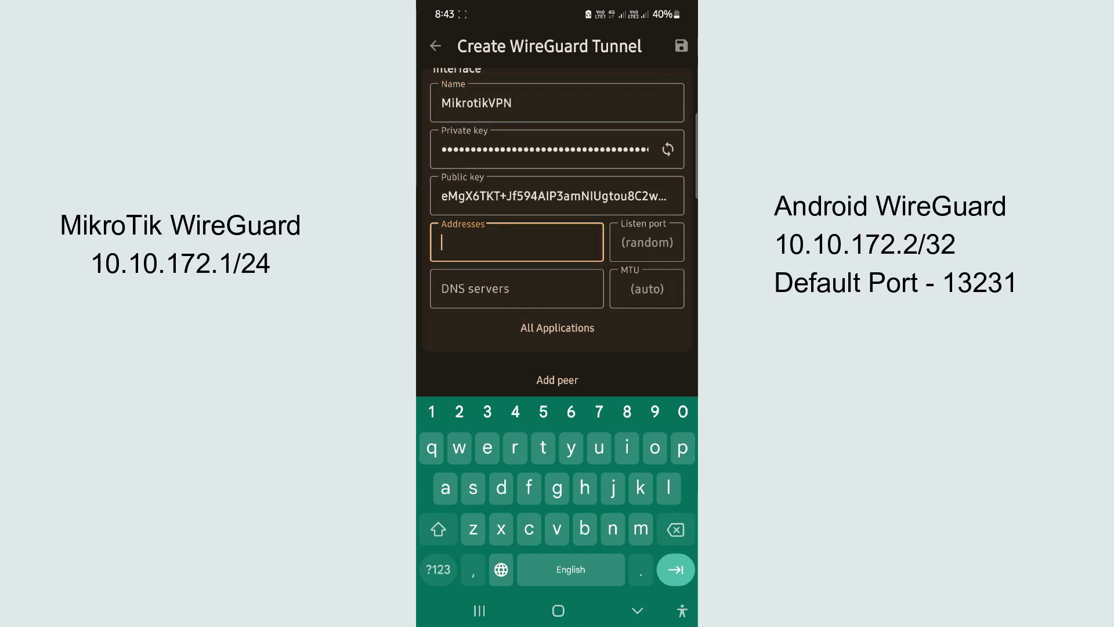
pyautogui.write('10.10.')
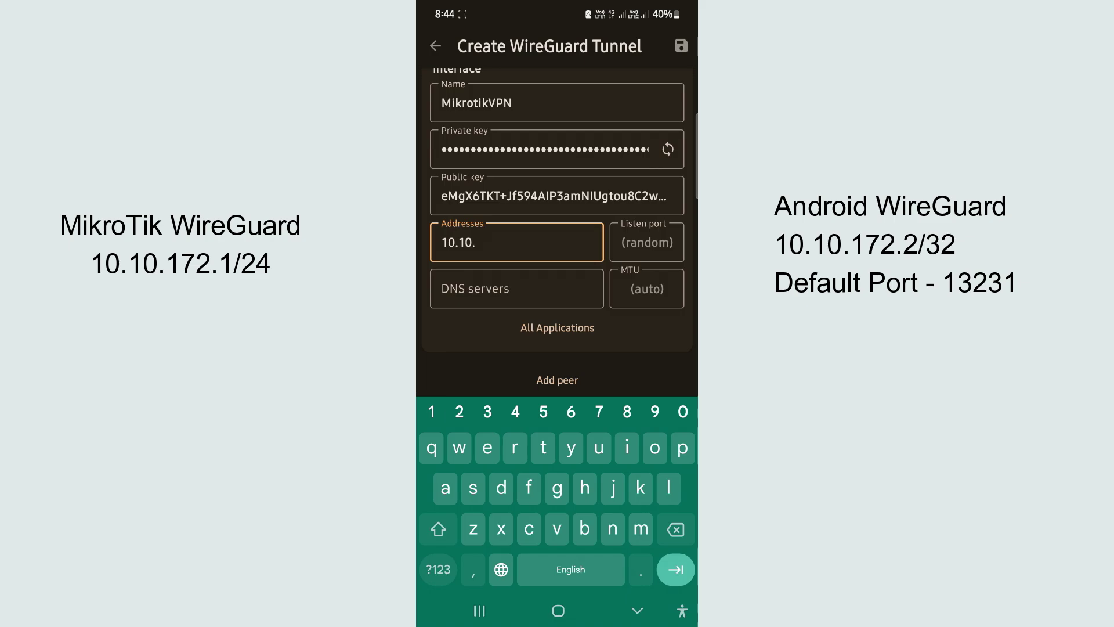
pyautogui.write('172.2/')
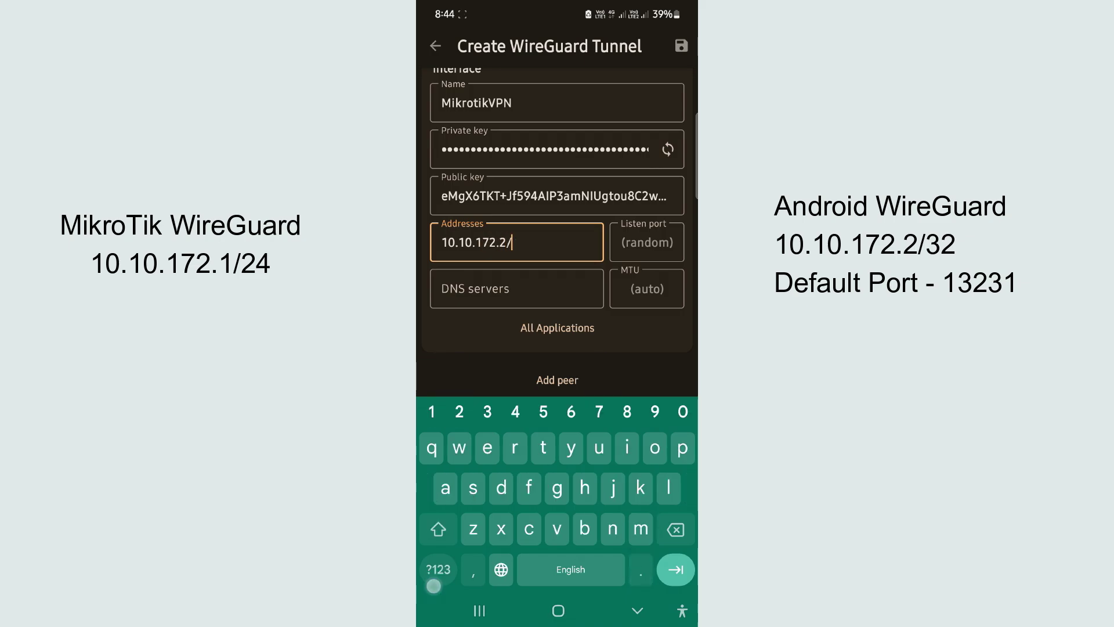
pyautogui.write('32')
pyautogui.press('Tab')
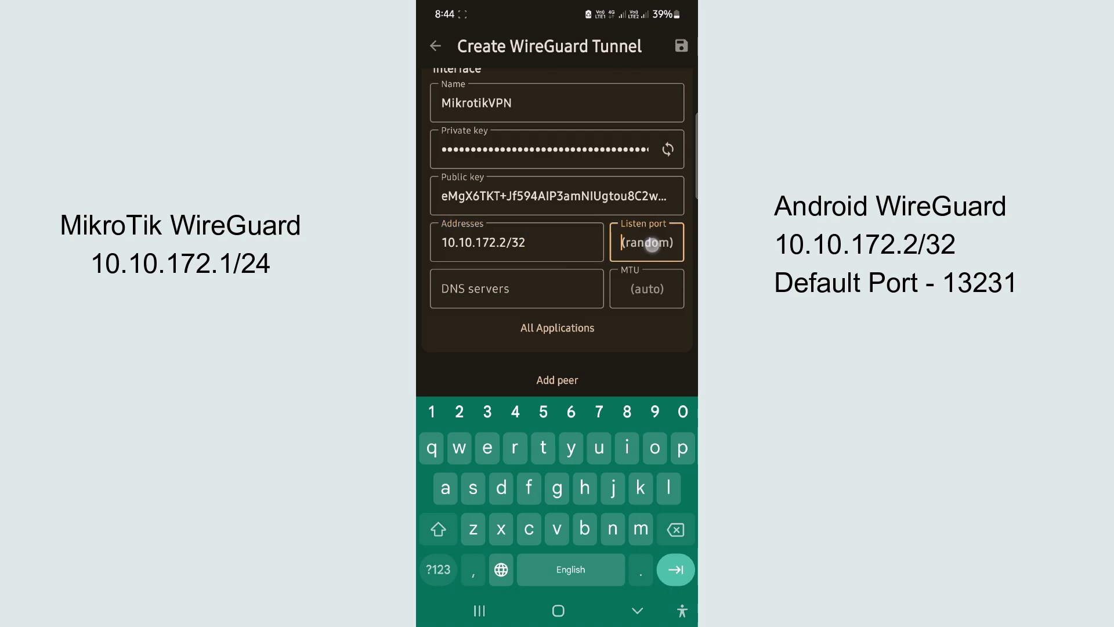
pyautogui.write('13231')
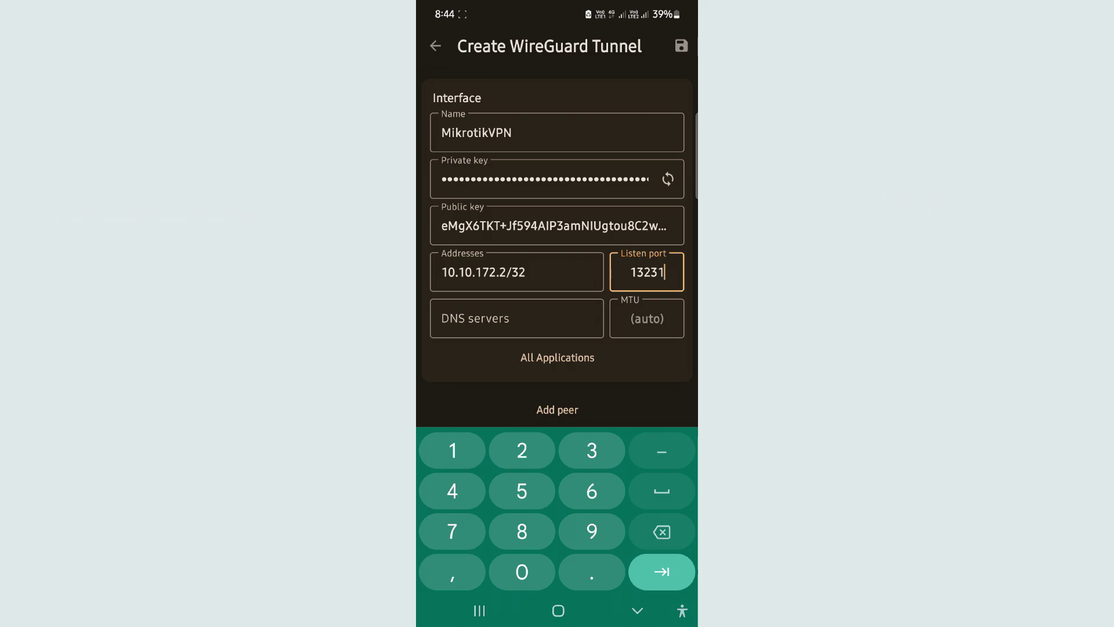
# Set the tunnel's DNS server to 8.8.8.8.
pyautogui.click(516, 318)
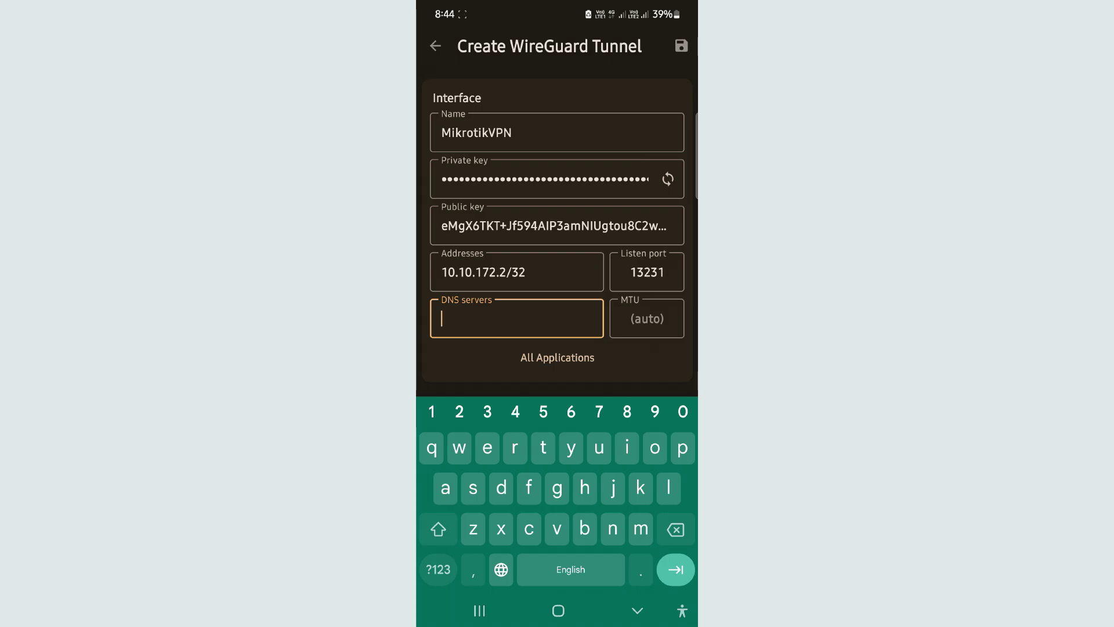
pyautogui.write('8.8.8.8')
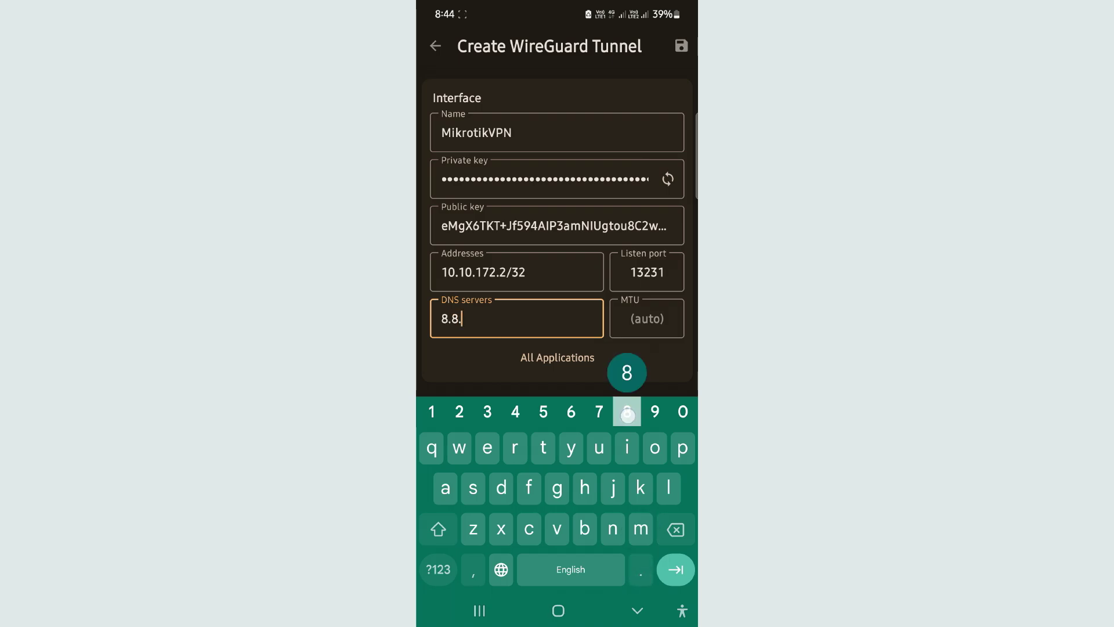
pyautogui.click(640, 614)
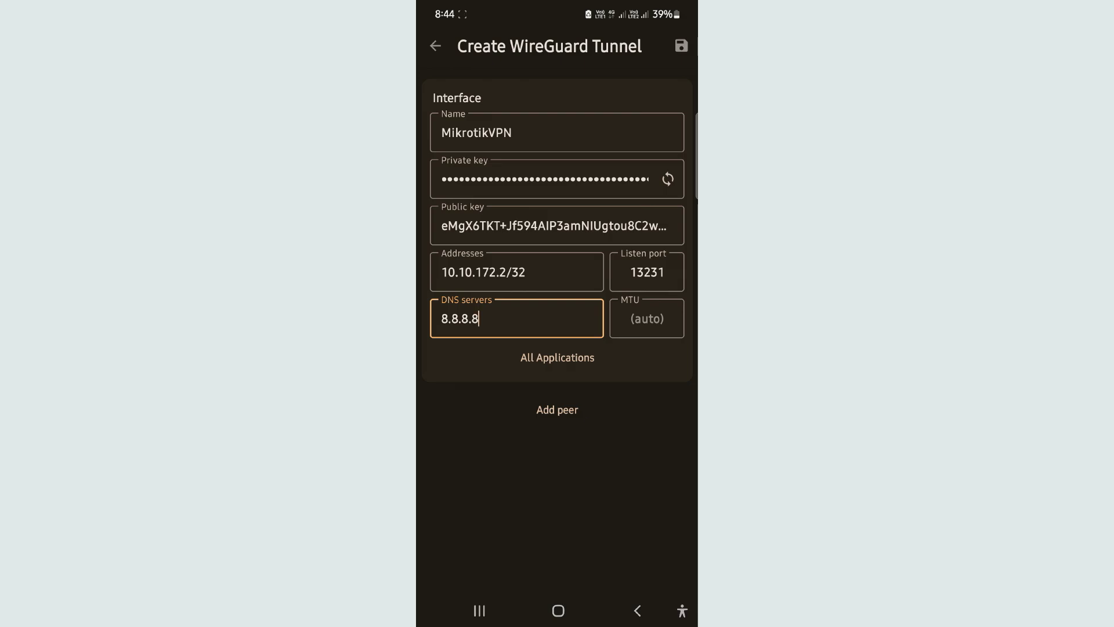
# Add a peer to the tunnel and paste the router's public key.
pyautogui.click(557, 409)
pyautogui.moveTo(632, 499); pyautogui.dragTo(636, 343)
pyautogui.click(556, 346)
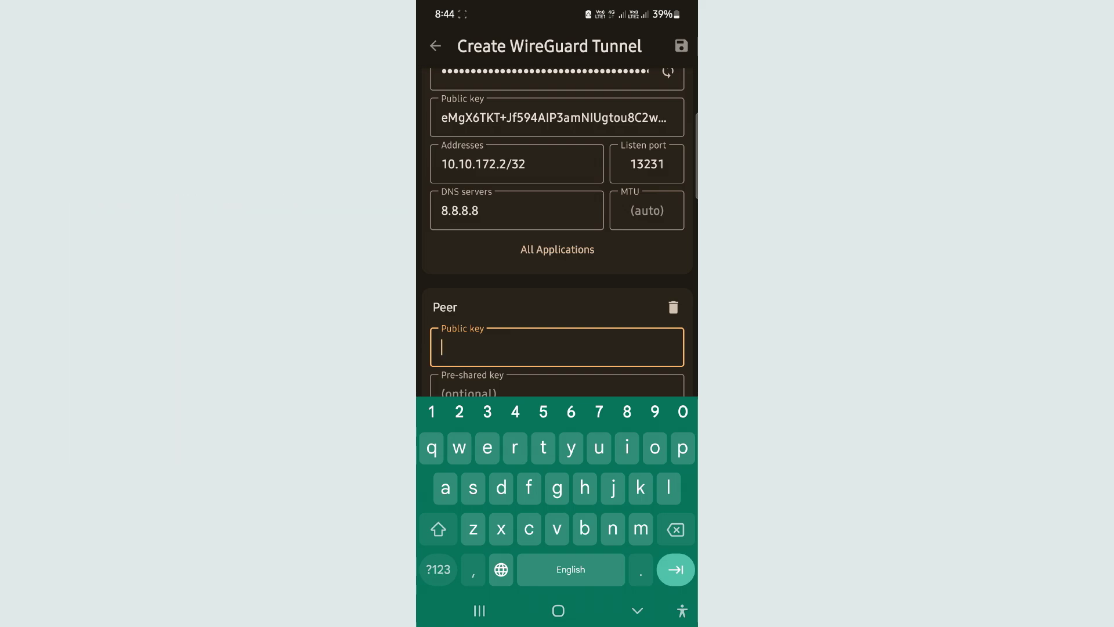
pyautogui.click(525, 406)
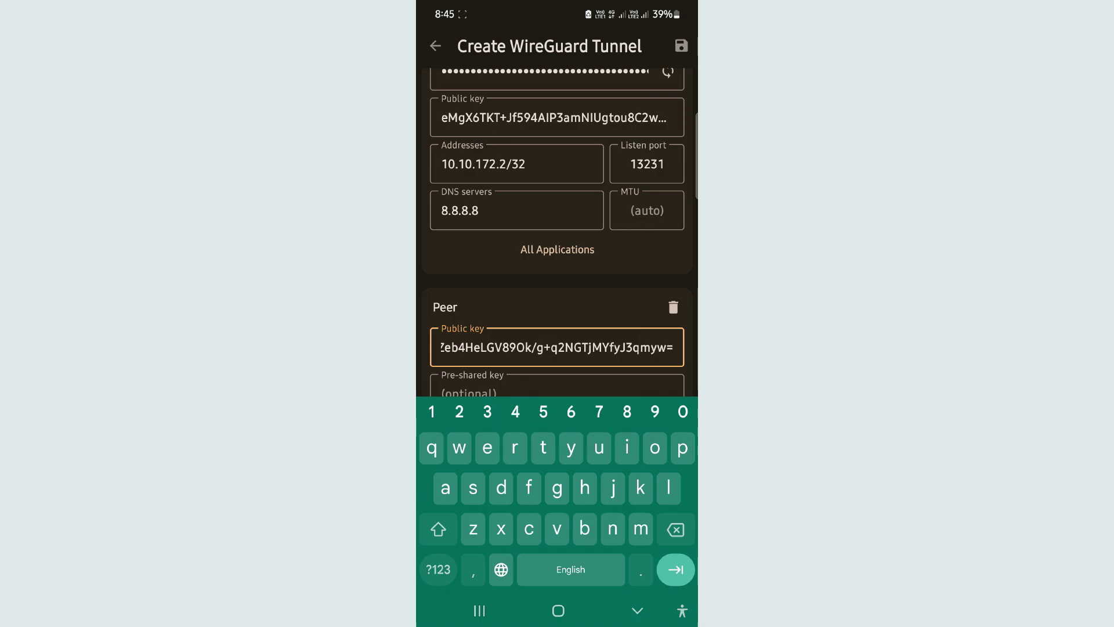
pyautogui.moveTo(453, 295); pyautogui.dragTo(453, 204)
pyautogui.moveTo(438, 348); pyautogui.dragTo(435, 221)
# Set the peer endpoint to 103.158.44.7:13231 and allowed IPs to 0.0.0.0/0.
pyautogui.click(453, 283)
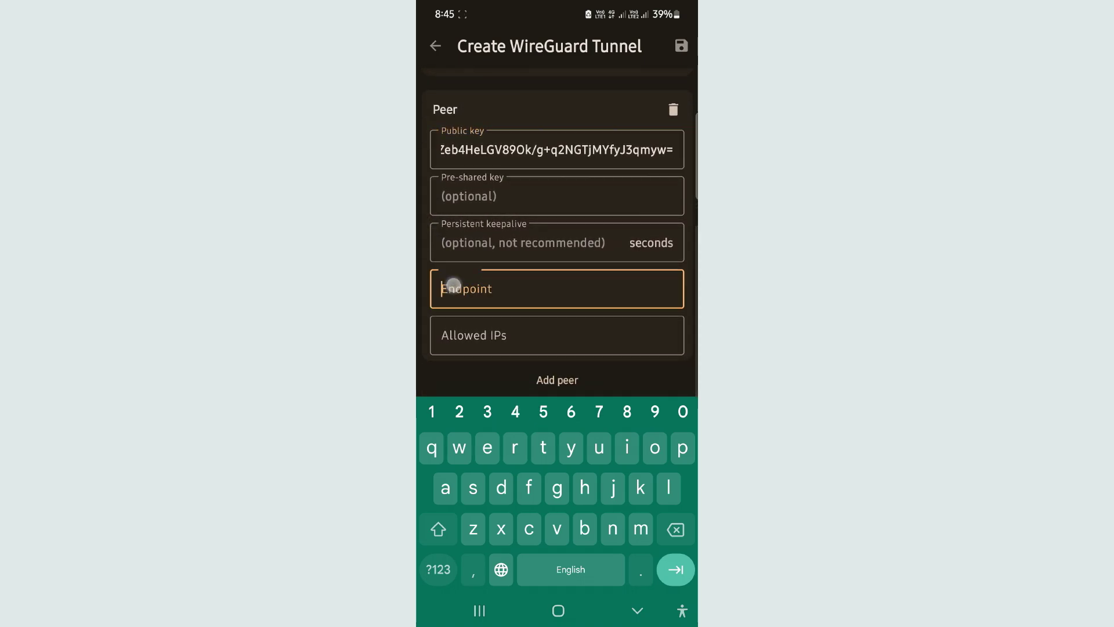
pyautogui.click(438, 569)
pyautogui.write('10')
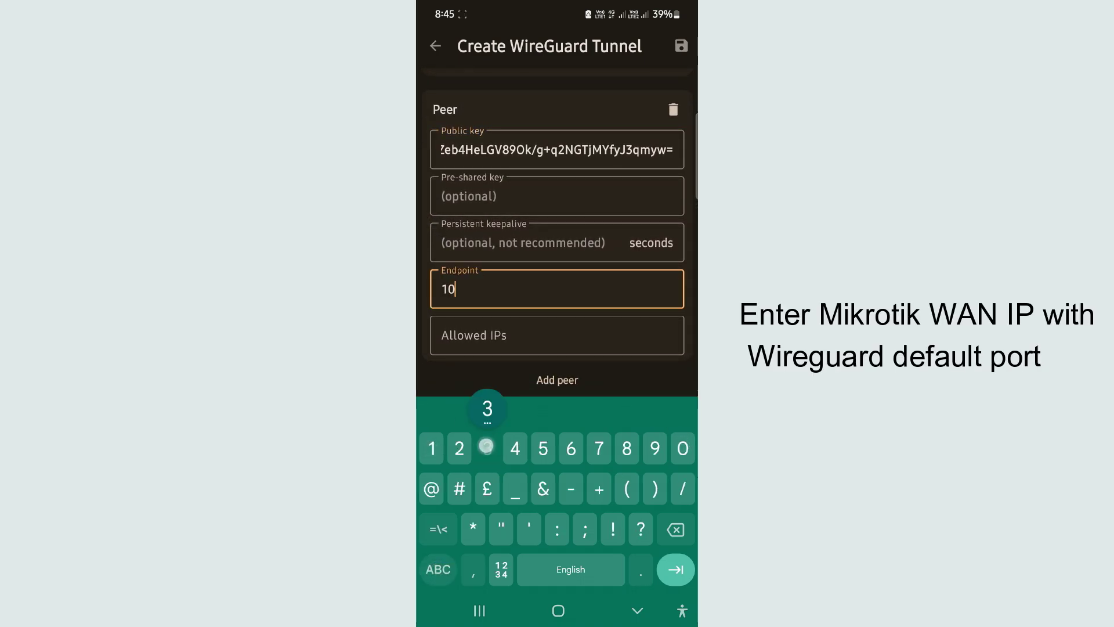
pyautogui.write('3.158')
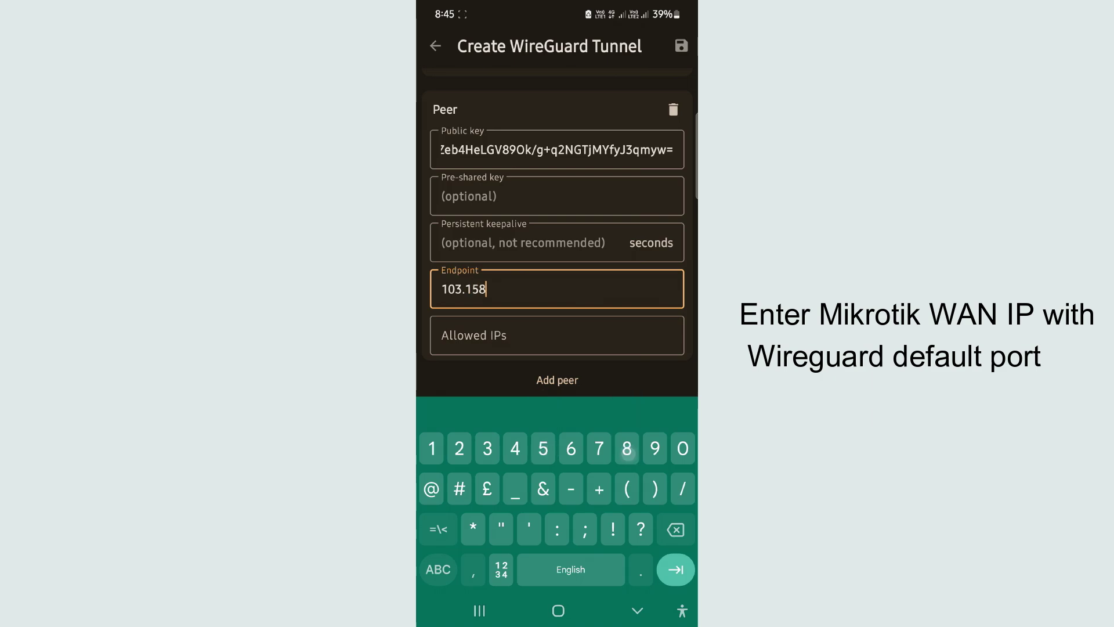
pyautogui.write('.44.7:1')
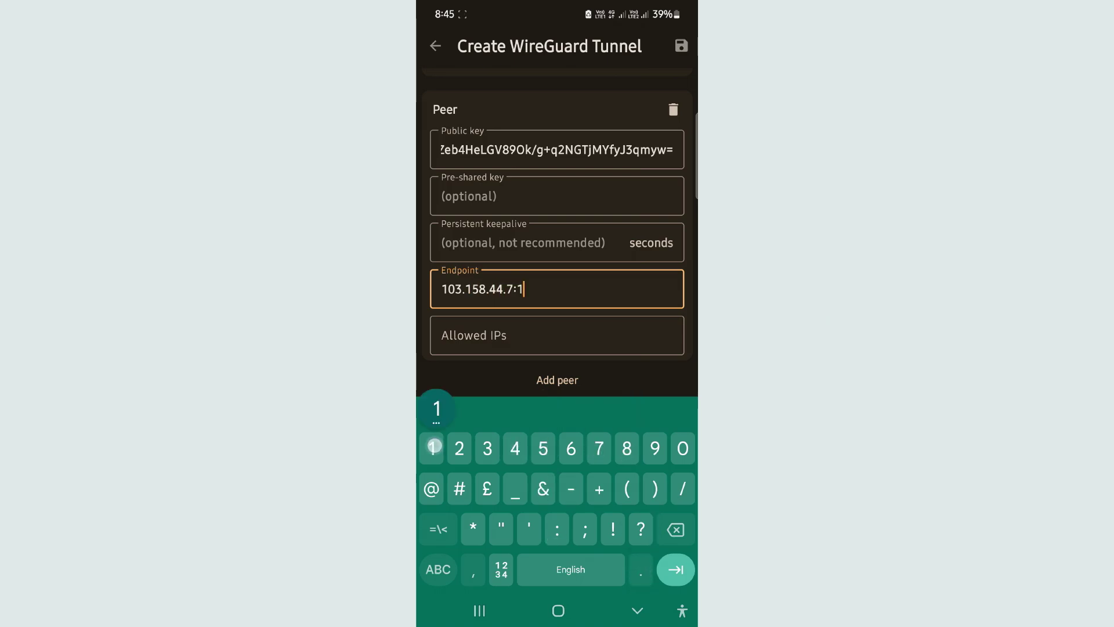
pyautogui.write('3231')
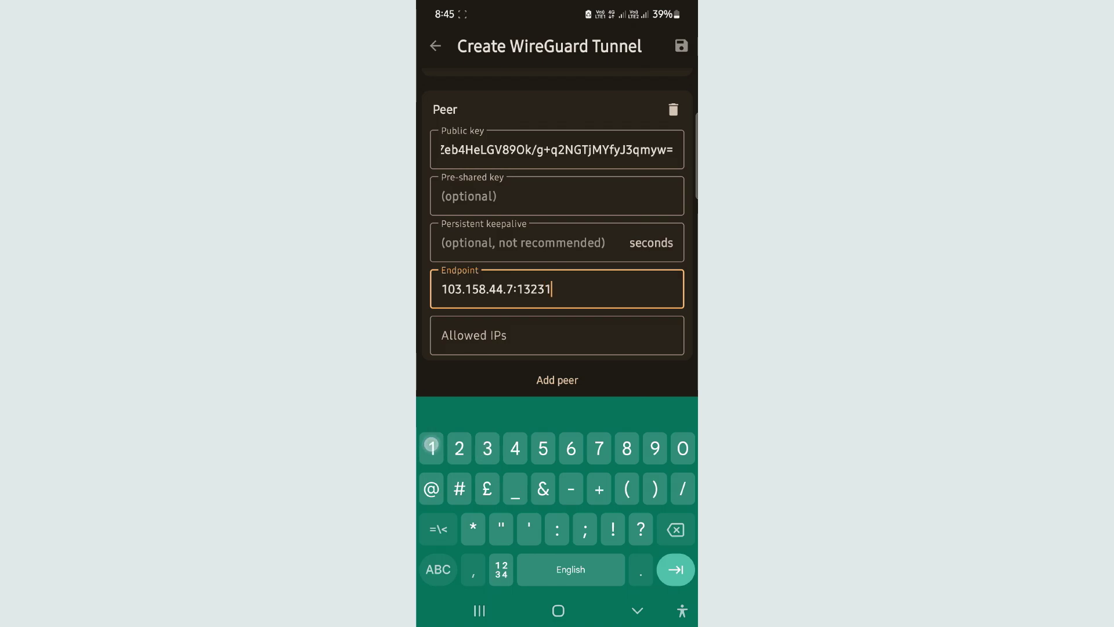
pyautogui.press('Tab')
pyautogui.write('0.')
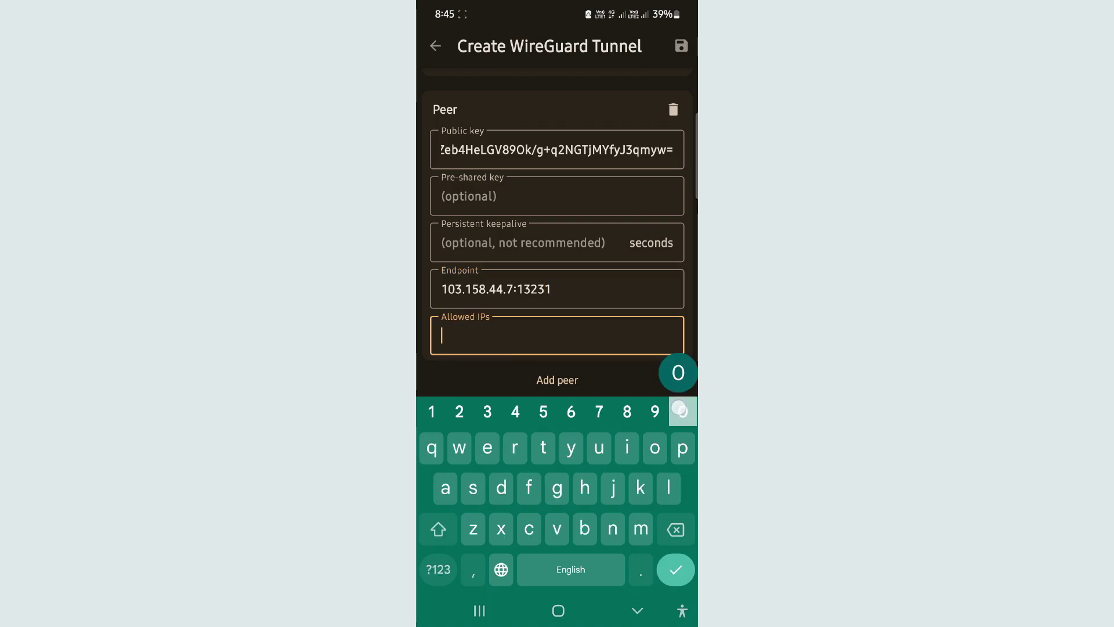
pyautogui.write('0.0.0.')
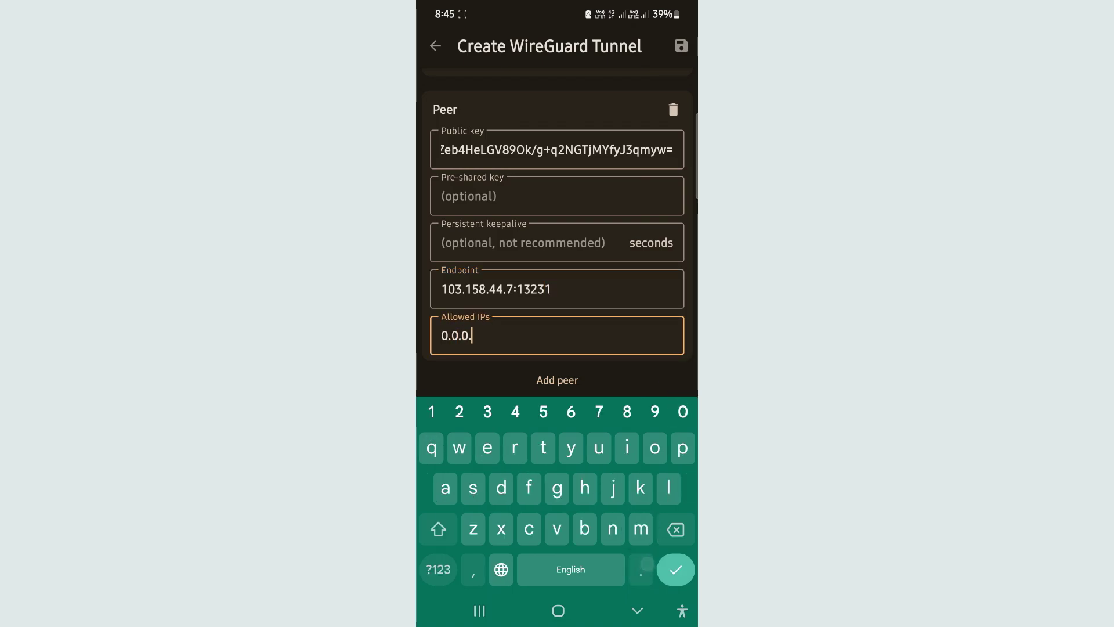
pyautogui.write('/0')
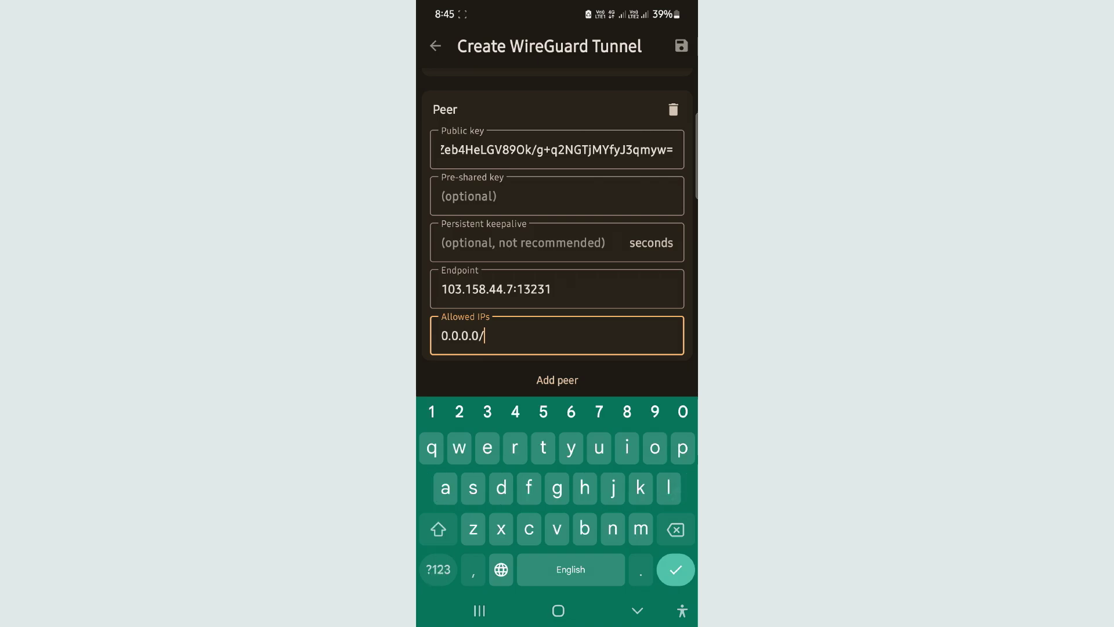